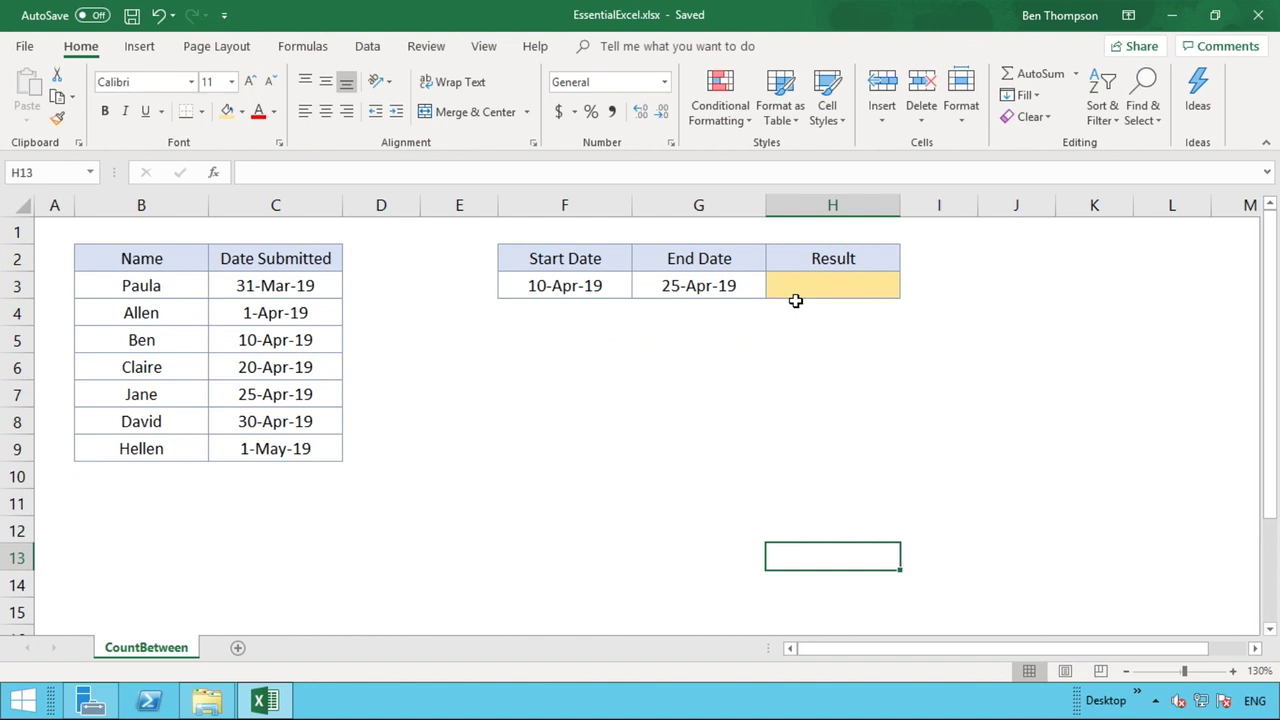
Review the data: names B3:B9, submission dates C3:C9, Start Date F3 and End Date G3.
{"action": "left_click", "coordinate": [850, 283]}
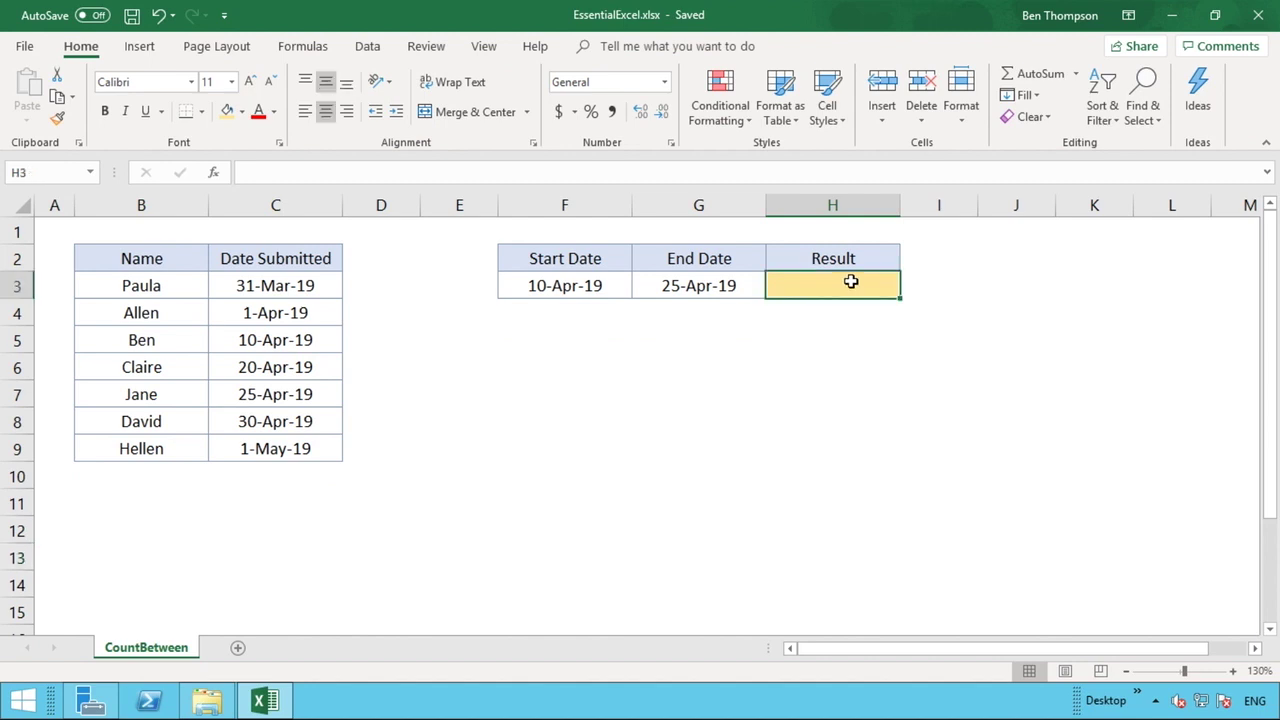
{"action": "left_click", "coordinate": [607, 288]}
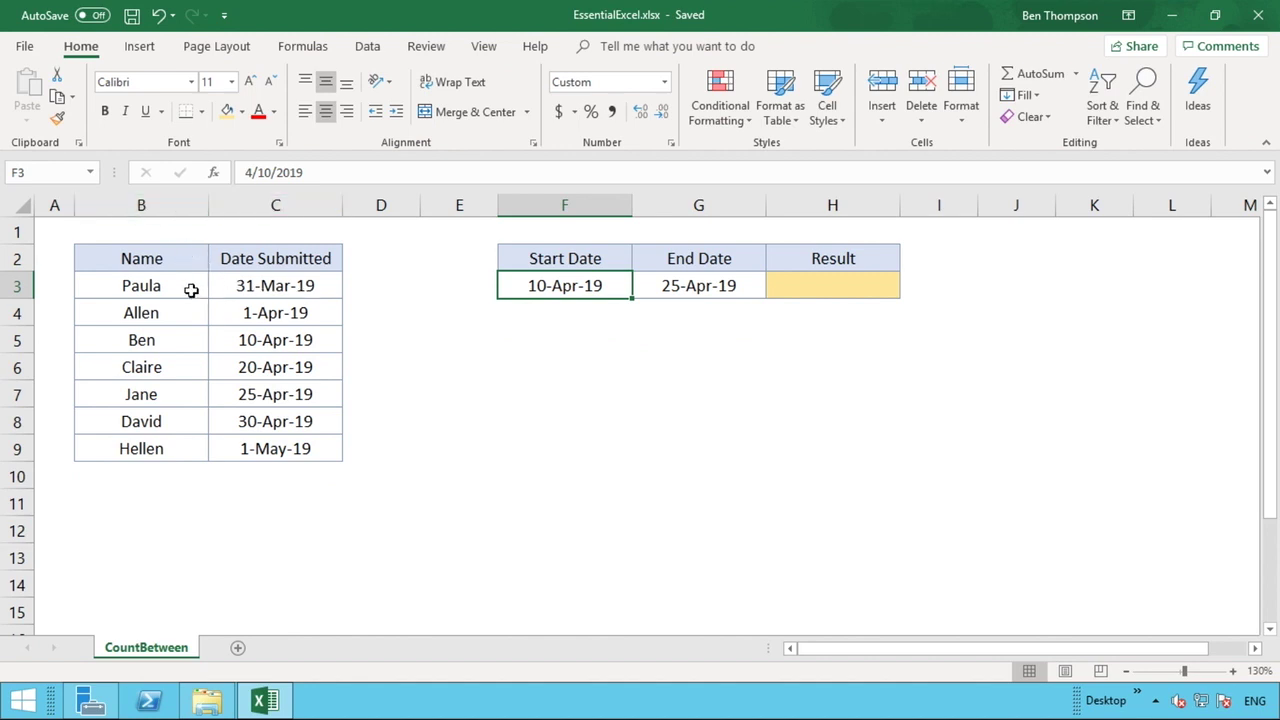
{"action": "left_click_drag", "start_coordinate": [190, 290], "coordinate": [176, 448]}
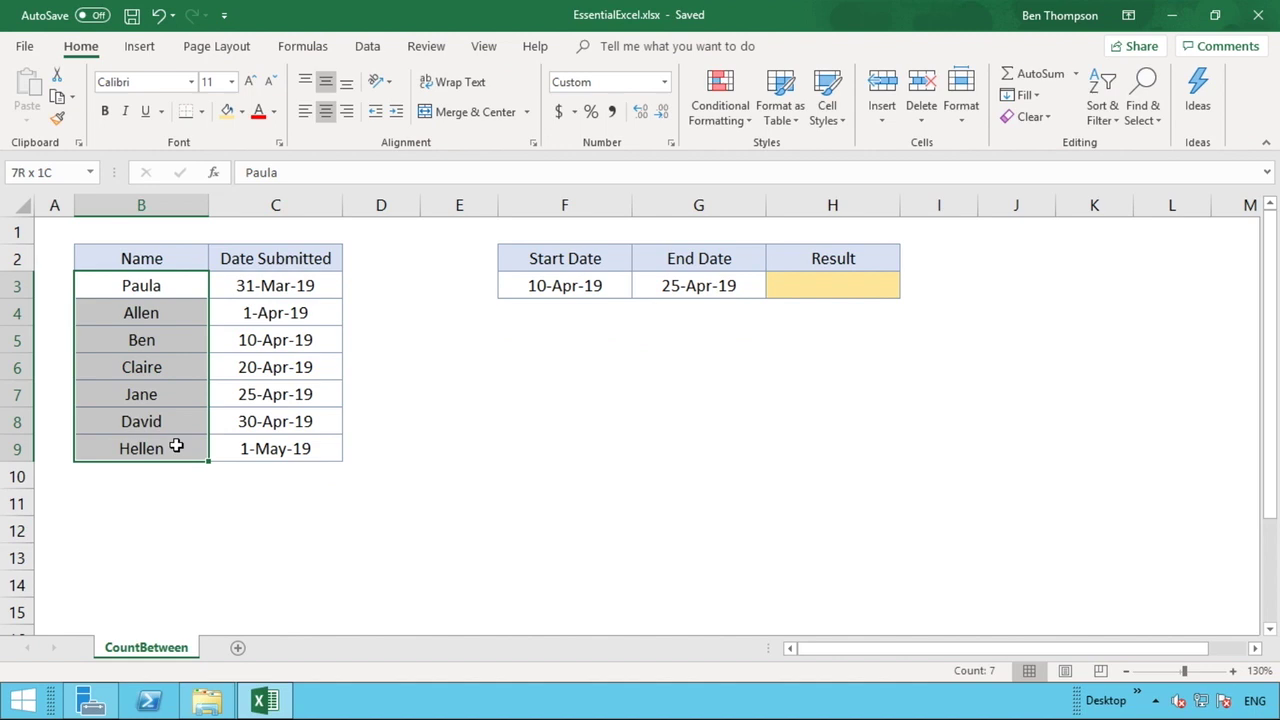
{"action": "left_click", "coordinate": [279, 289]}
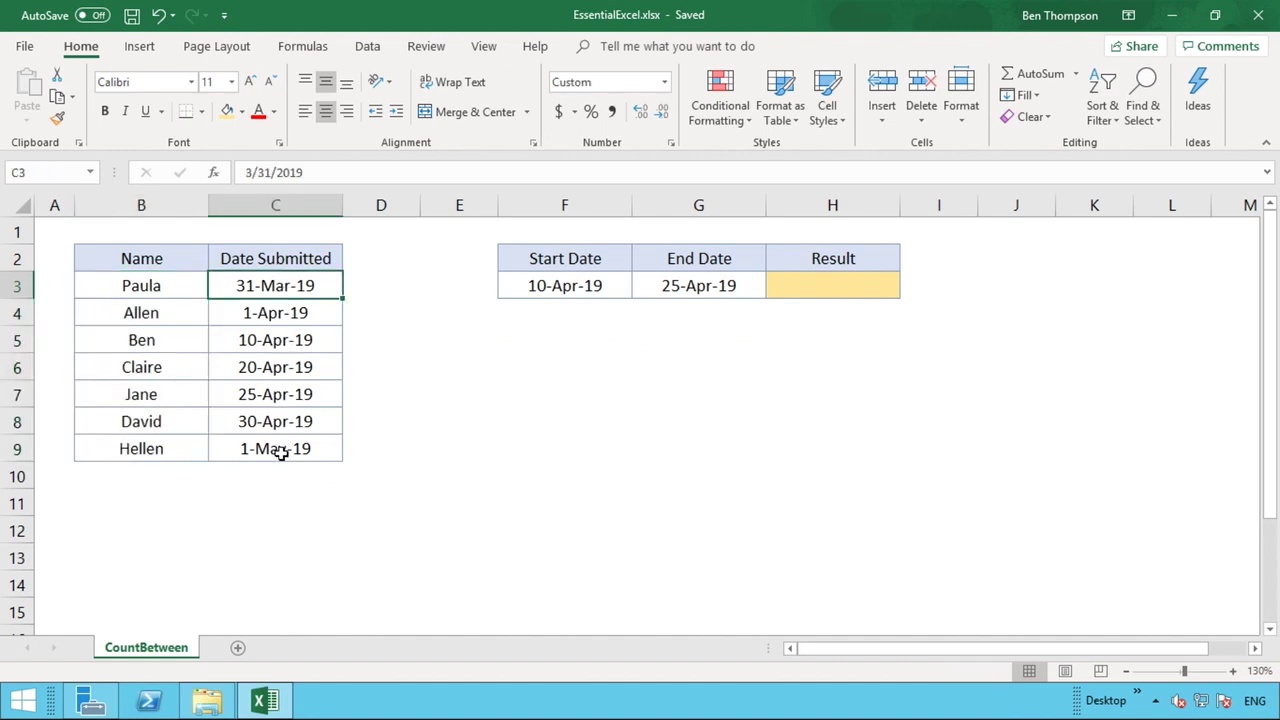
{"action": "left_click_drag", "start_coordinate": [280, 452], "coordinate": [277, 291]}
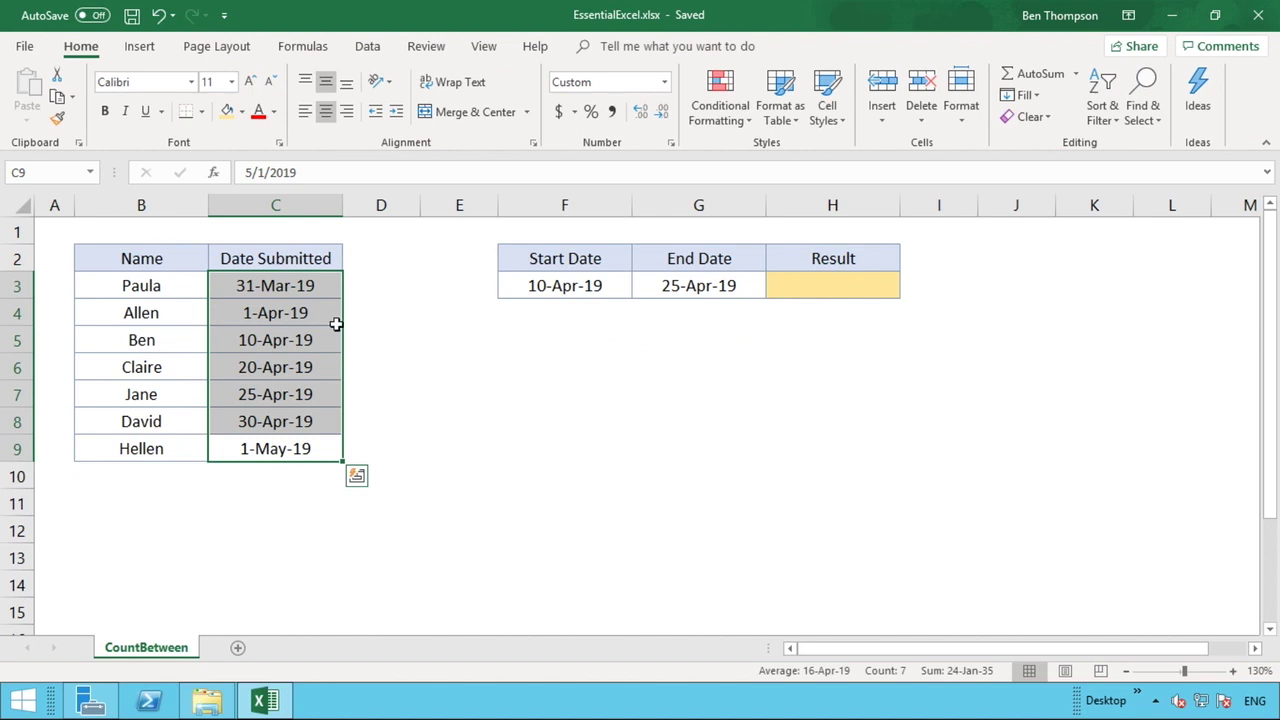
{"action": "left_click", "coordinate": [307, 284]}
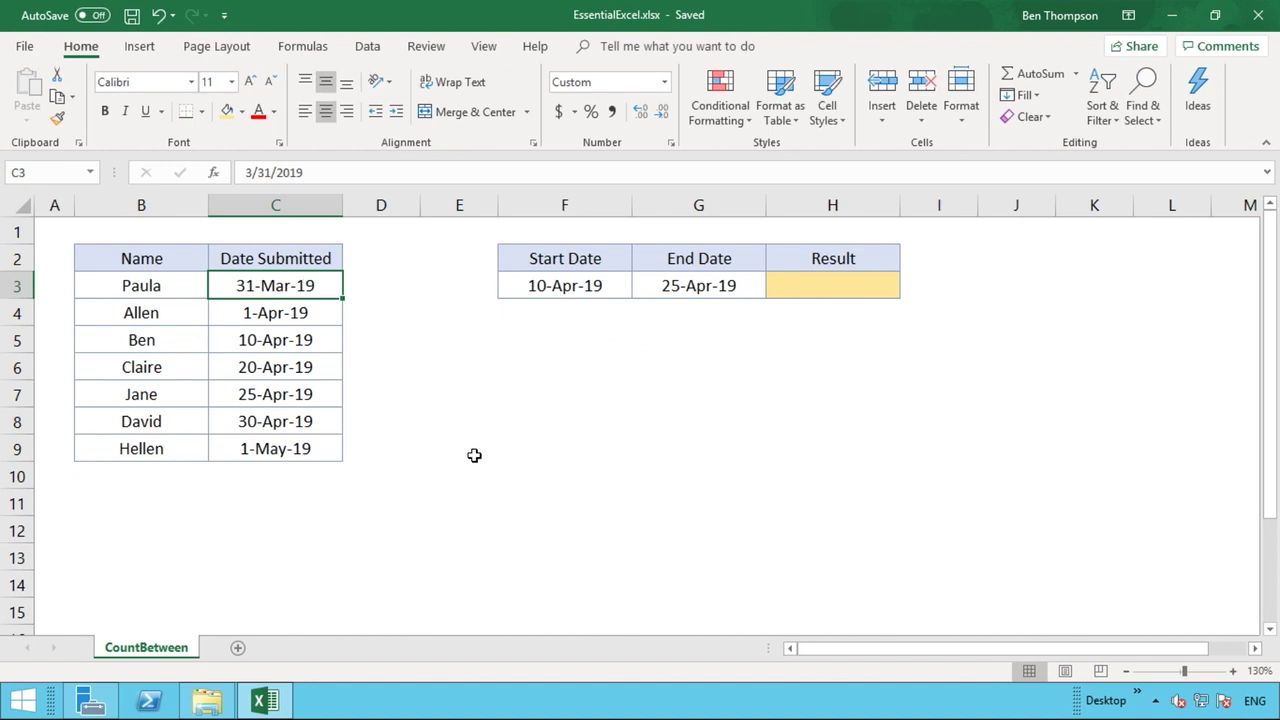
{"action": "left_click", "coordinate": [570, 287]}
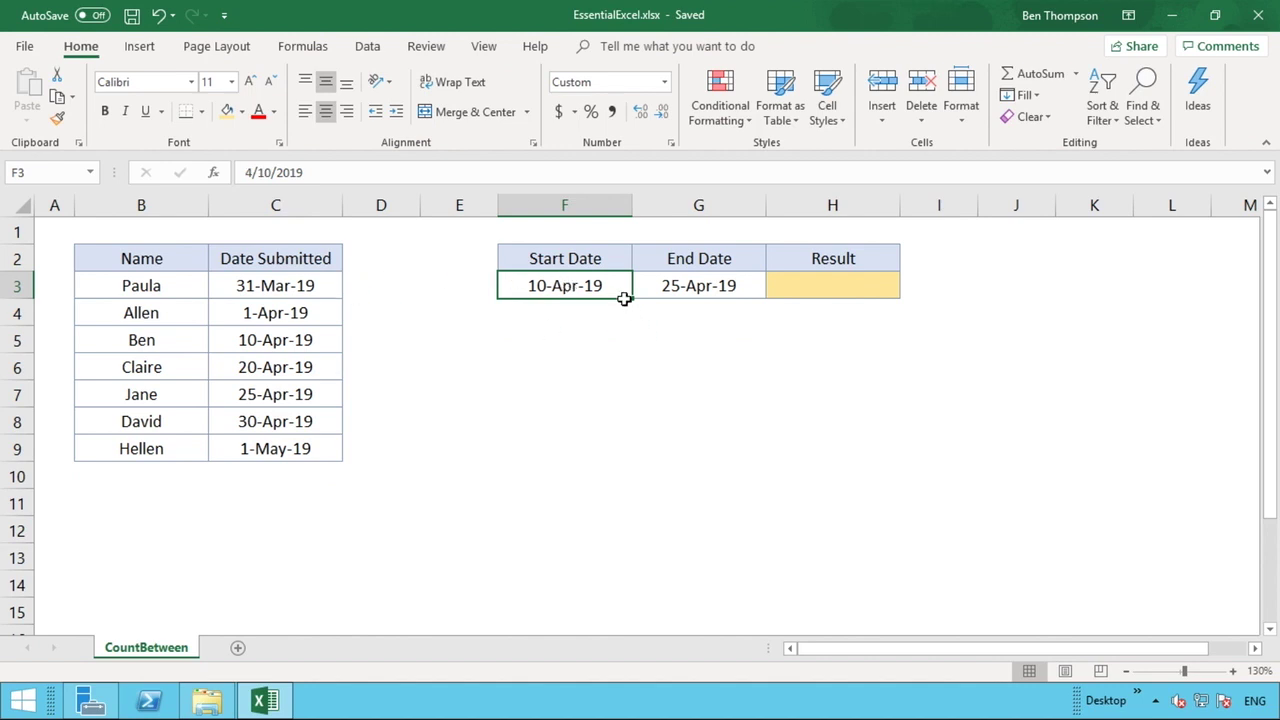
{"action": "left_click", "coordinate": [727, 292]}
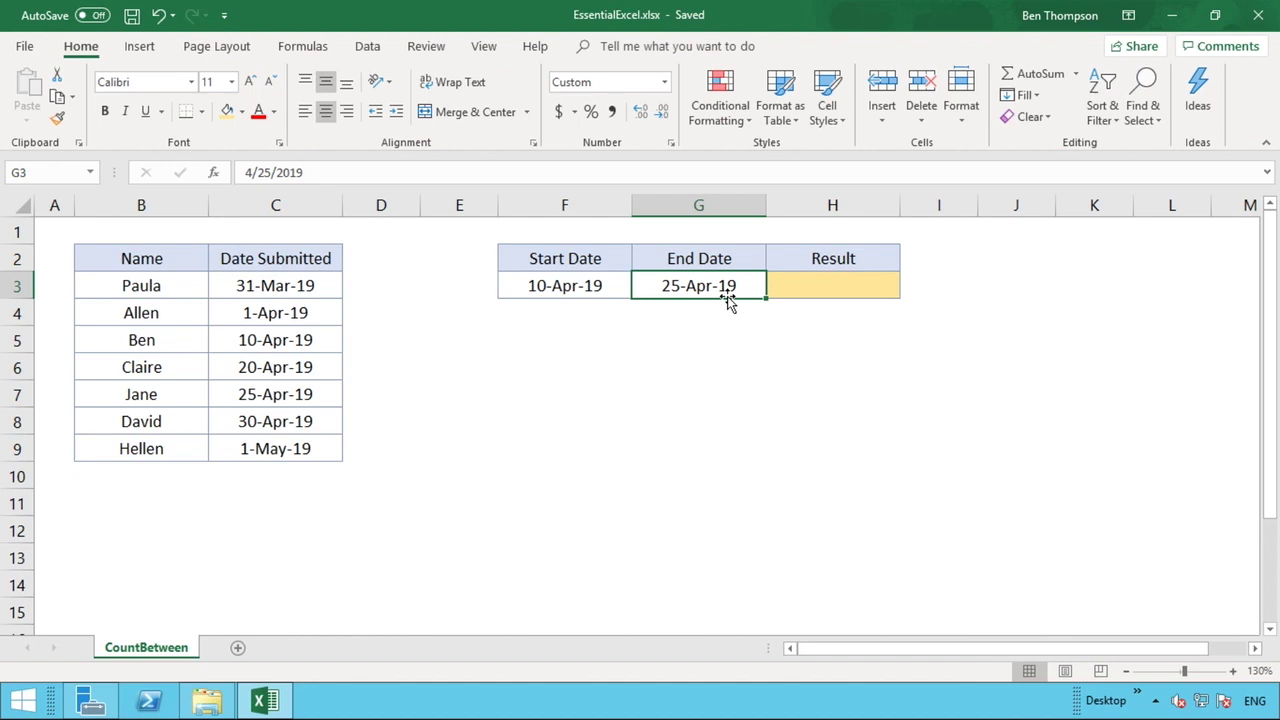
Begin =COUNTIFS( in H3 with the whole column C:C as the first range.
{"action": "left_click", "coordinate": [835, 286]}
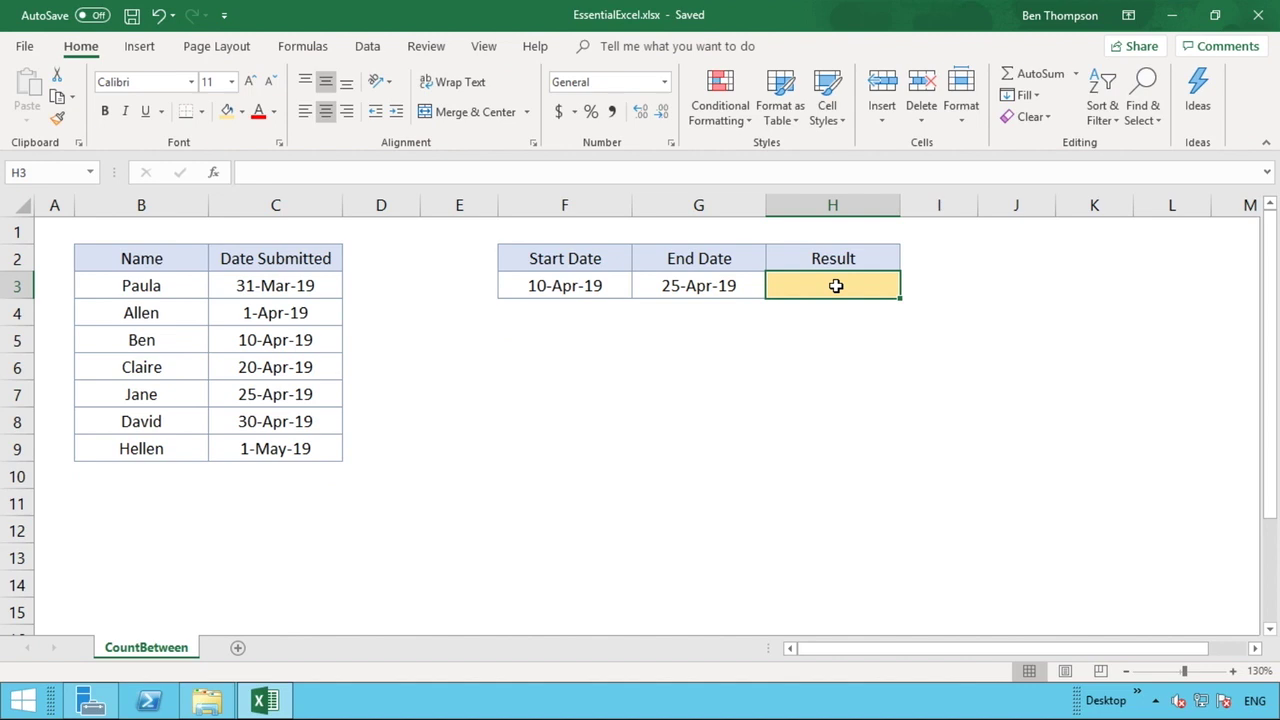
{"action": "type", "text": "="}
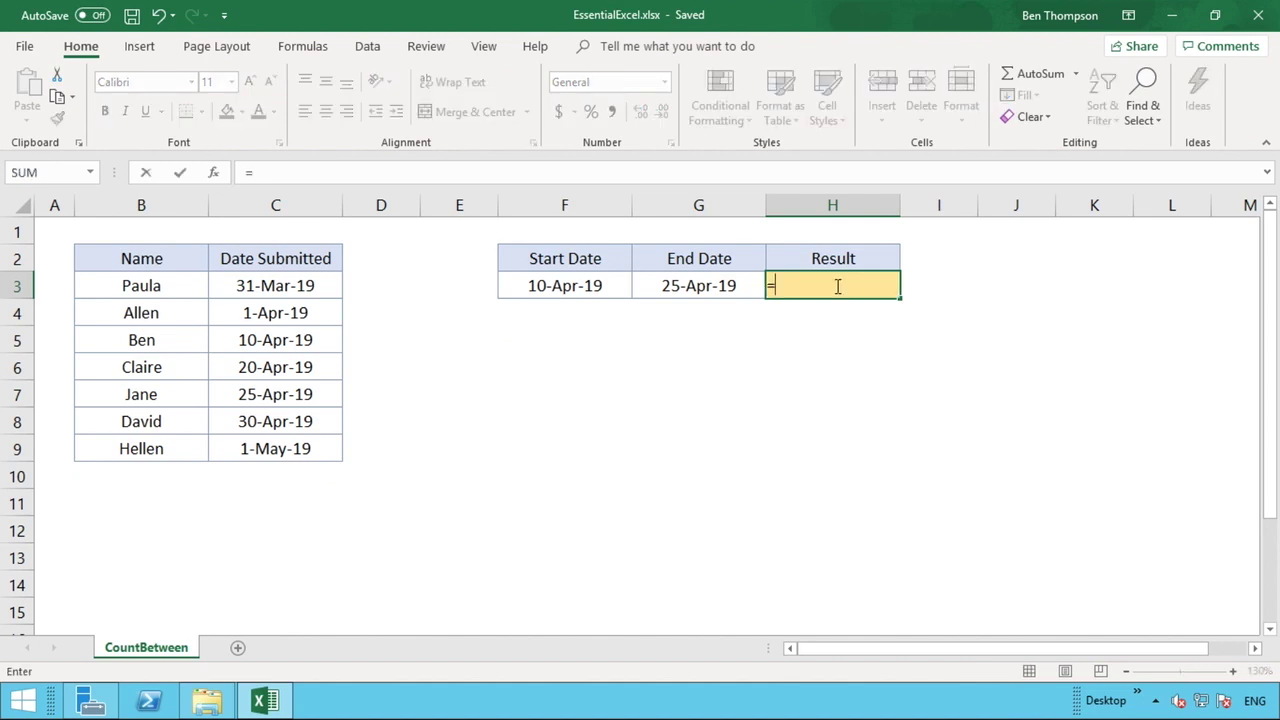
{"action": "type", "text": "COUNTIFS"}
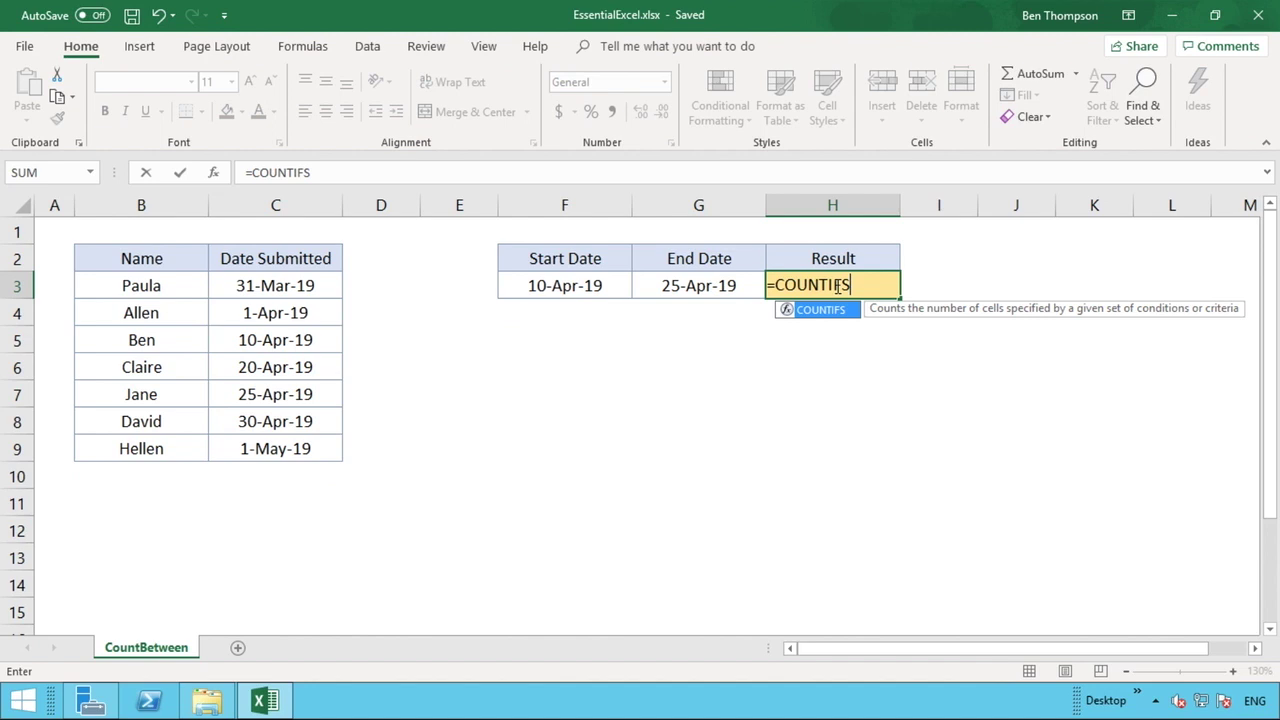
{"action": "type", "text": "("}
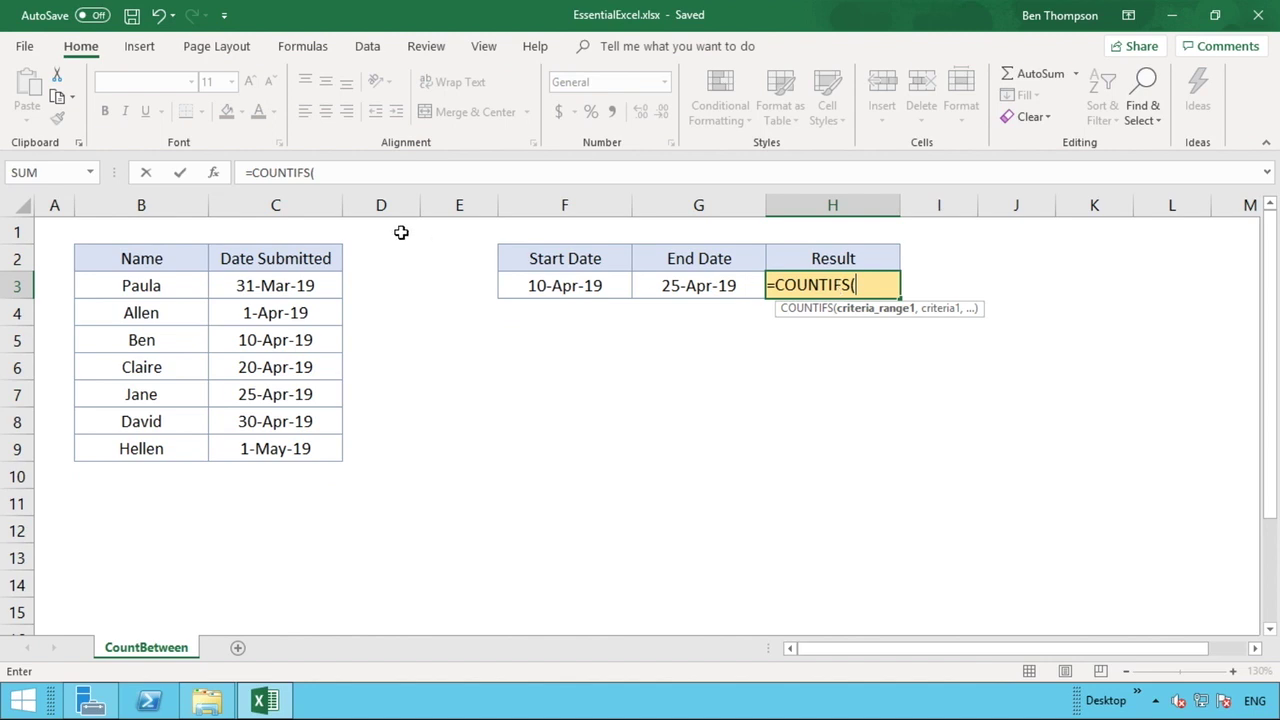
{"action": "left_click", "coordinate": [323, 200]}
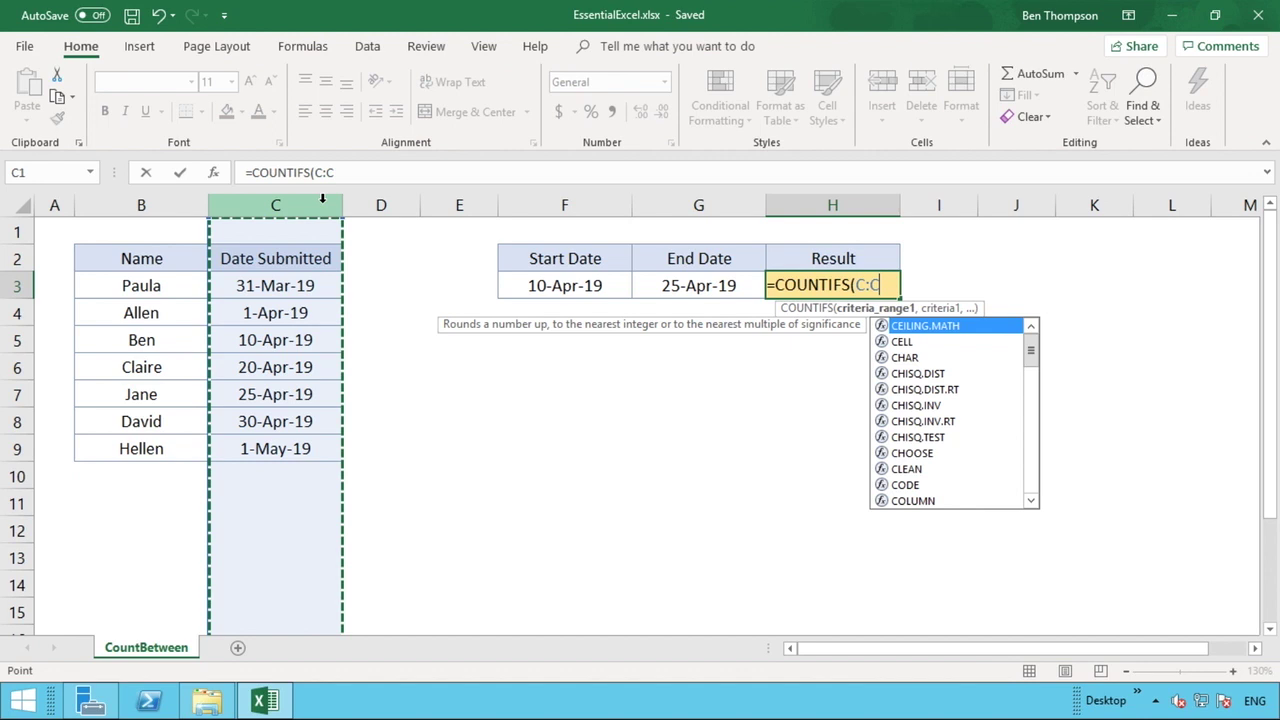
Append the on-or-after criterion ">="& after C:C in the H3 formula.
{"action": "type", "text": ","}
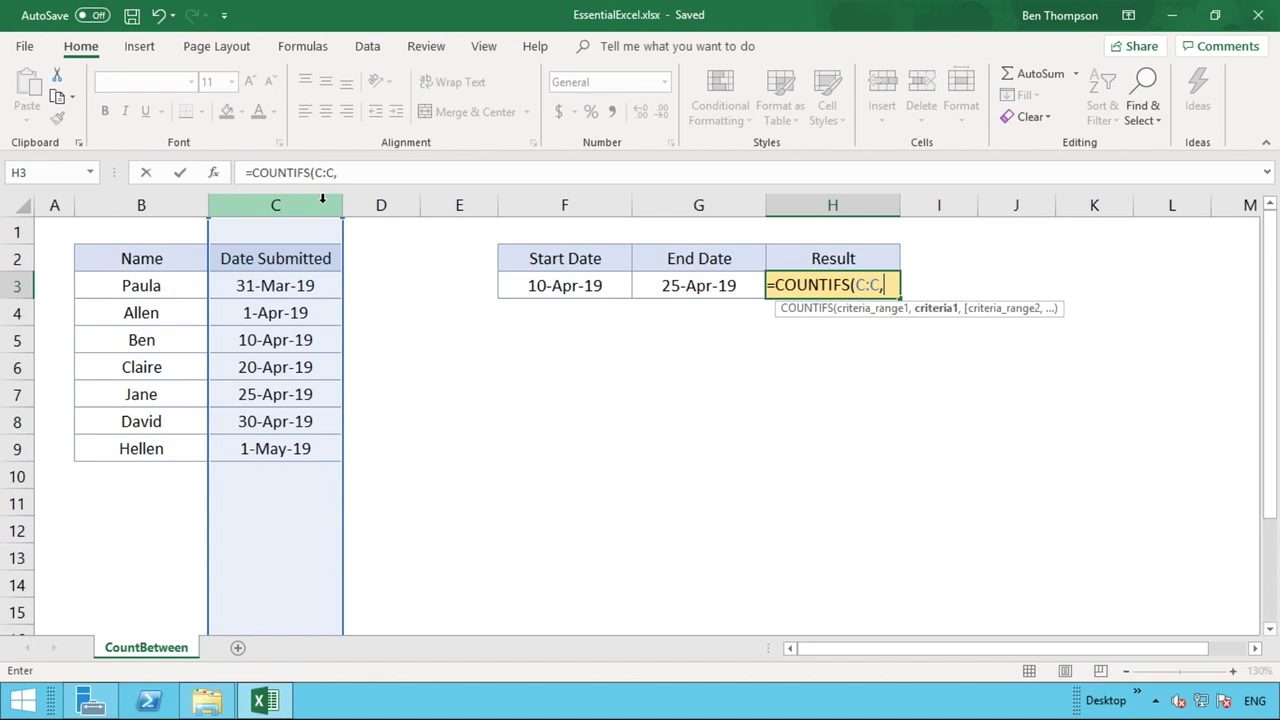
{"action": "type", "text": "\""}
{"action": "type", "text": ">"}
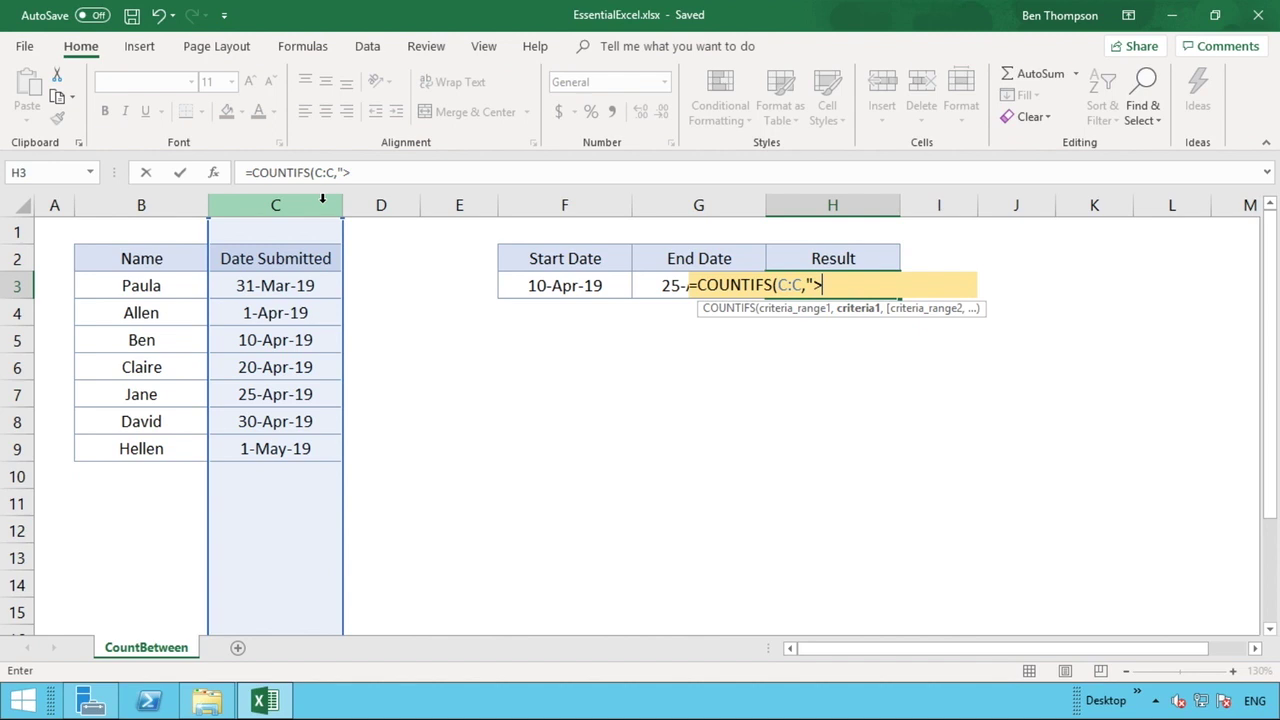
{"action": "type", "text": "=\""}
{"action": "type", "text": "&"}
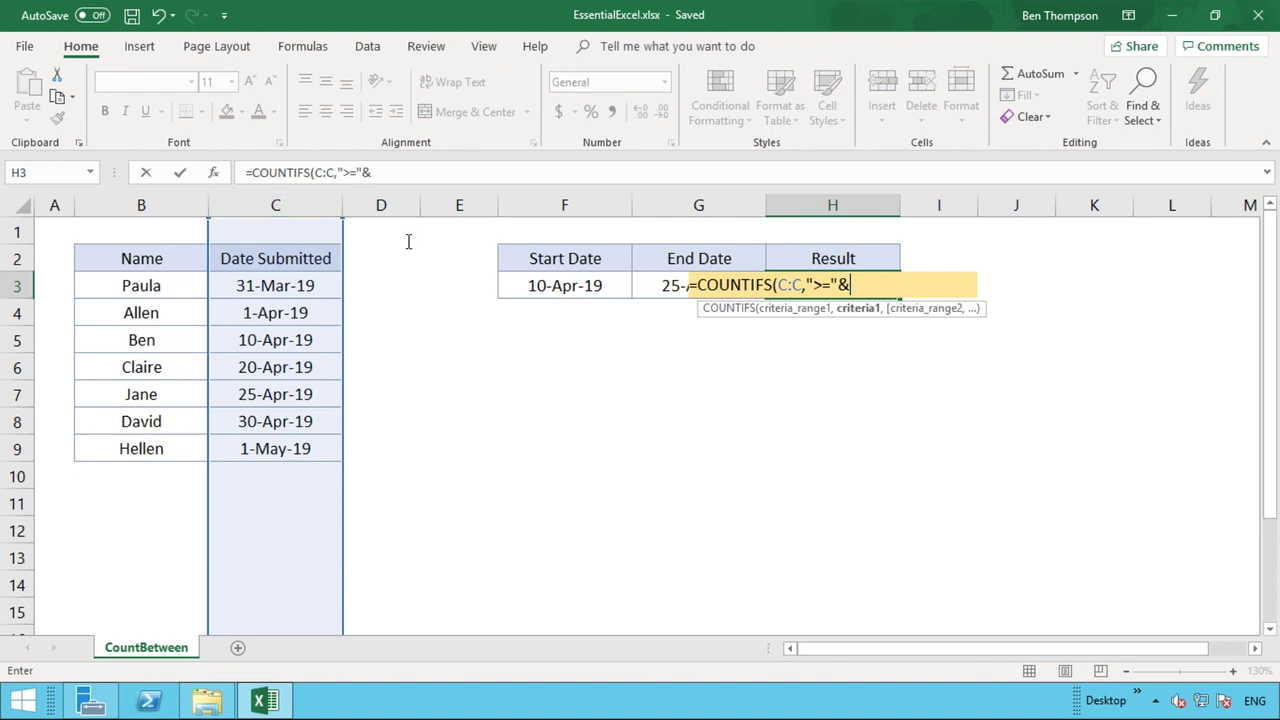
Join F3 to the criterion so the formula reads =COUNTIFS(C:C,">="&F3, and keep editing.
{"action": "left_click", "coordinate": [524, 284]}
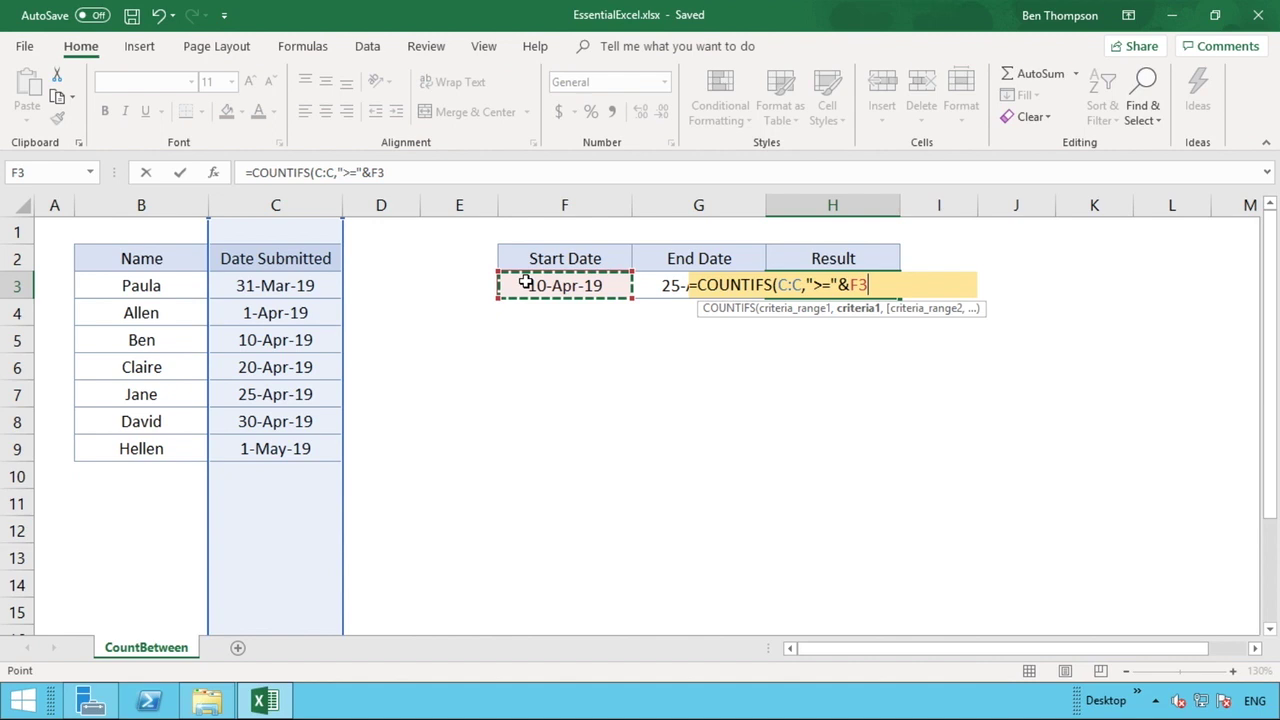
{"action": "type", "text": ","}
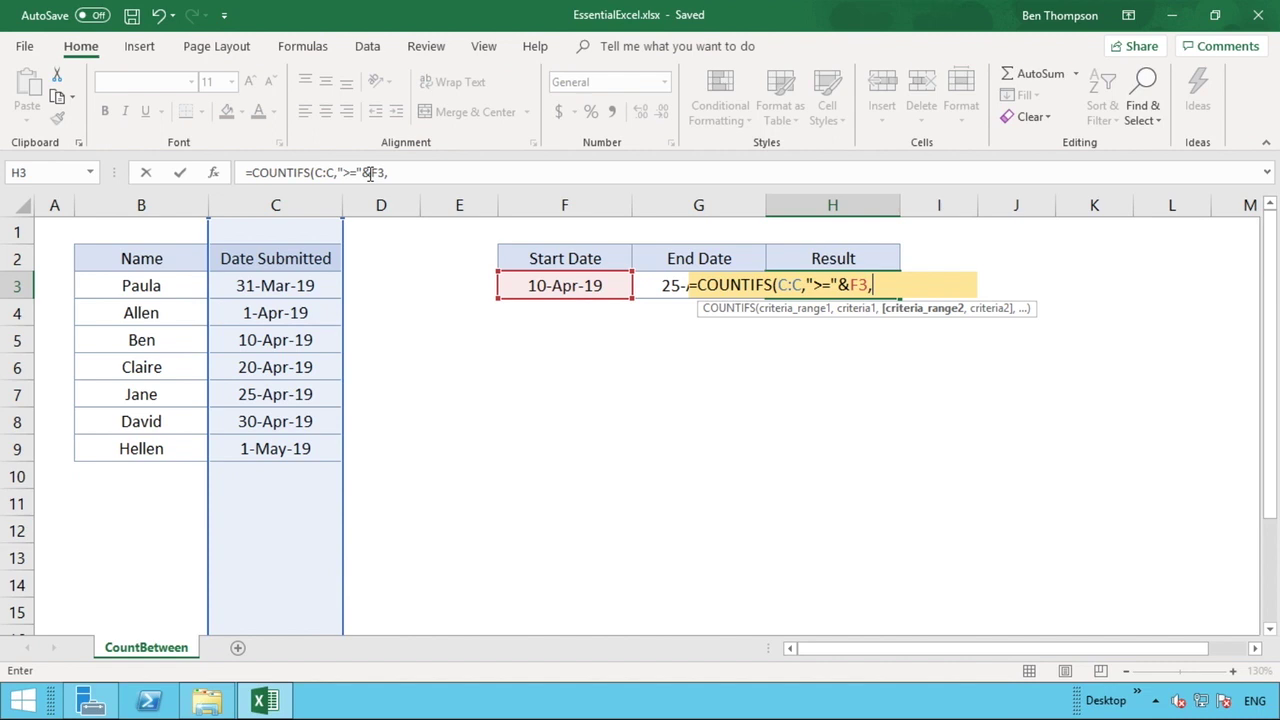
{"action": "left_click", "coordinate": [420, 172]}
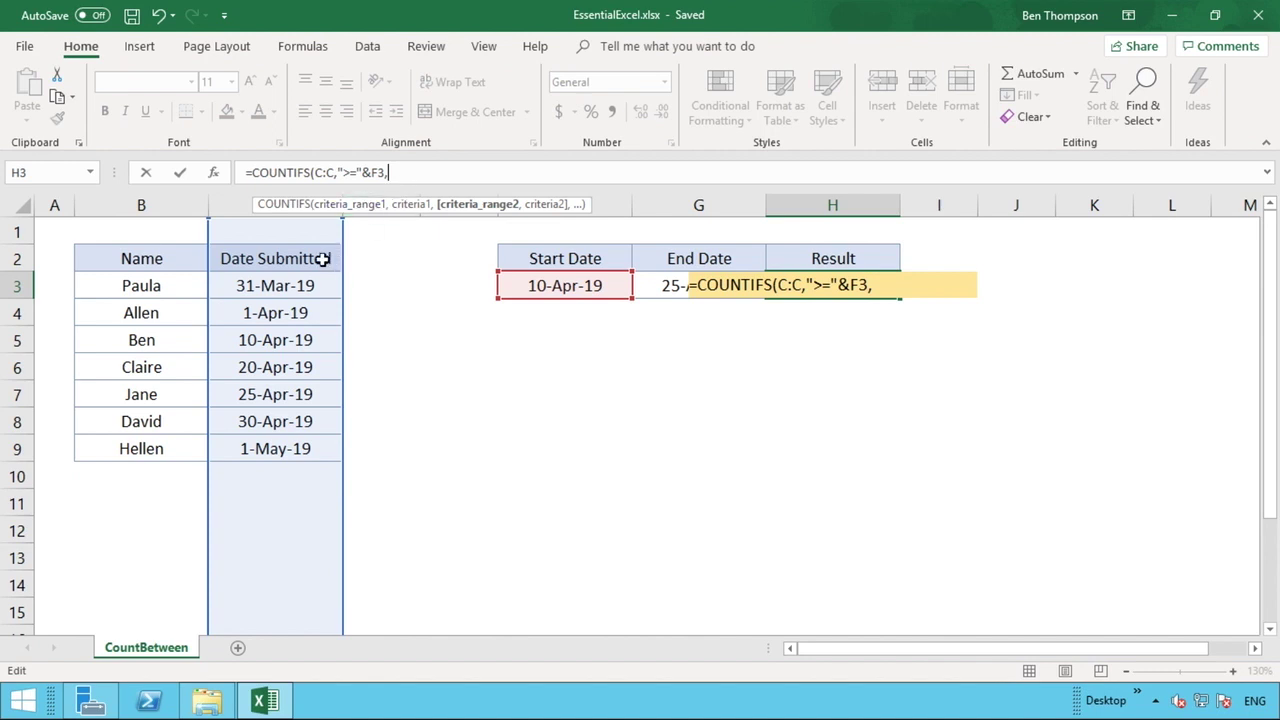
Add C:C,"<="&G3) as the second range and end-date criterion, closing the formula.
{"action": "left_click", "coordinate": [233, 196]}
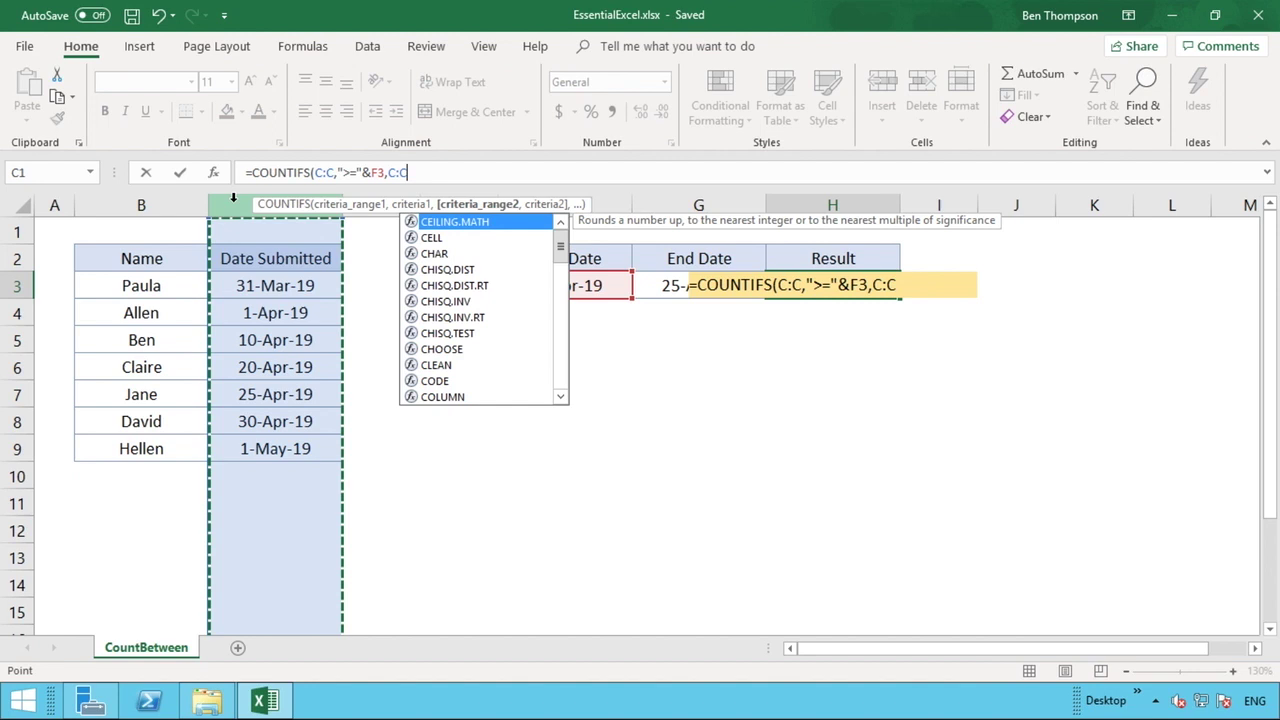
{"action": "type", "text": ","}
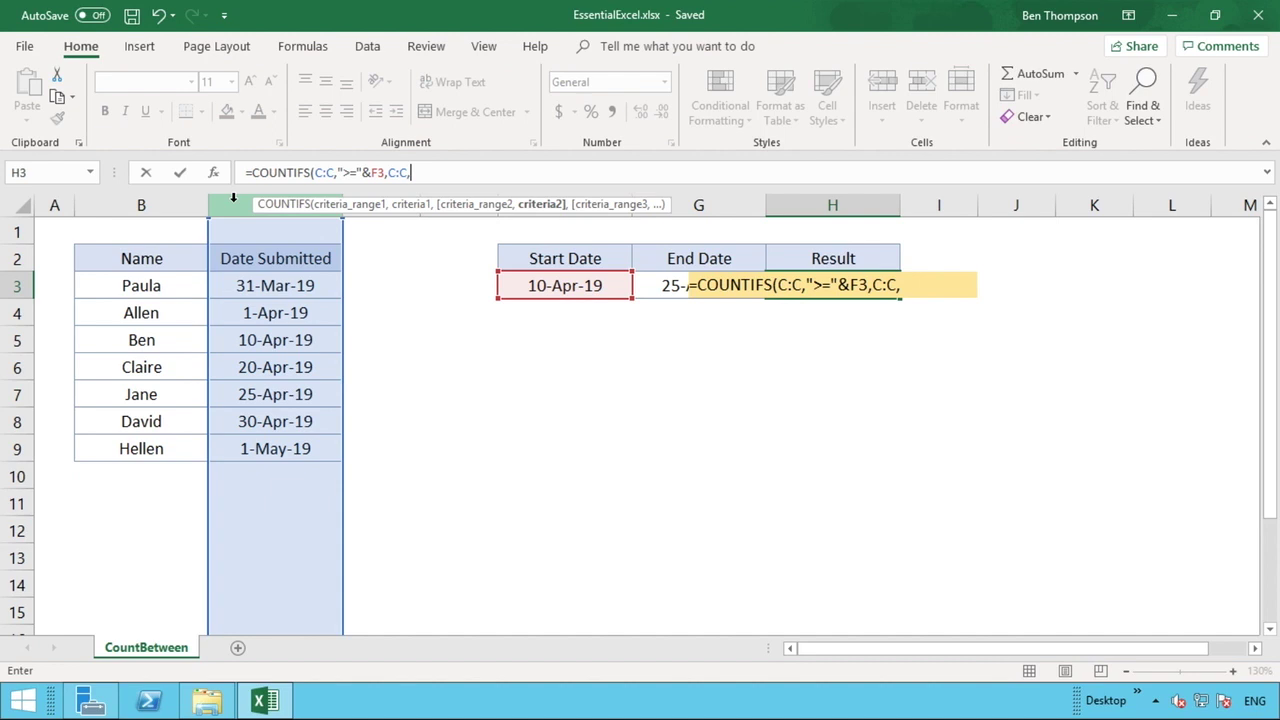
{"action": "type", "text": "\"<"}
{"action": "type", "text": "=\"&"}
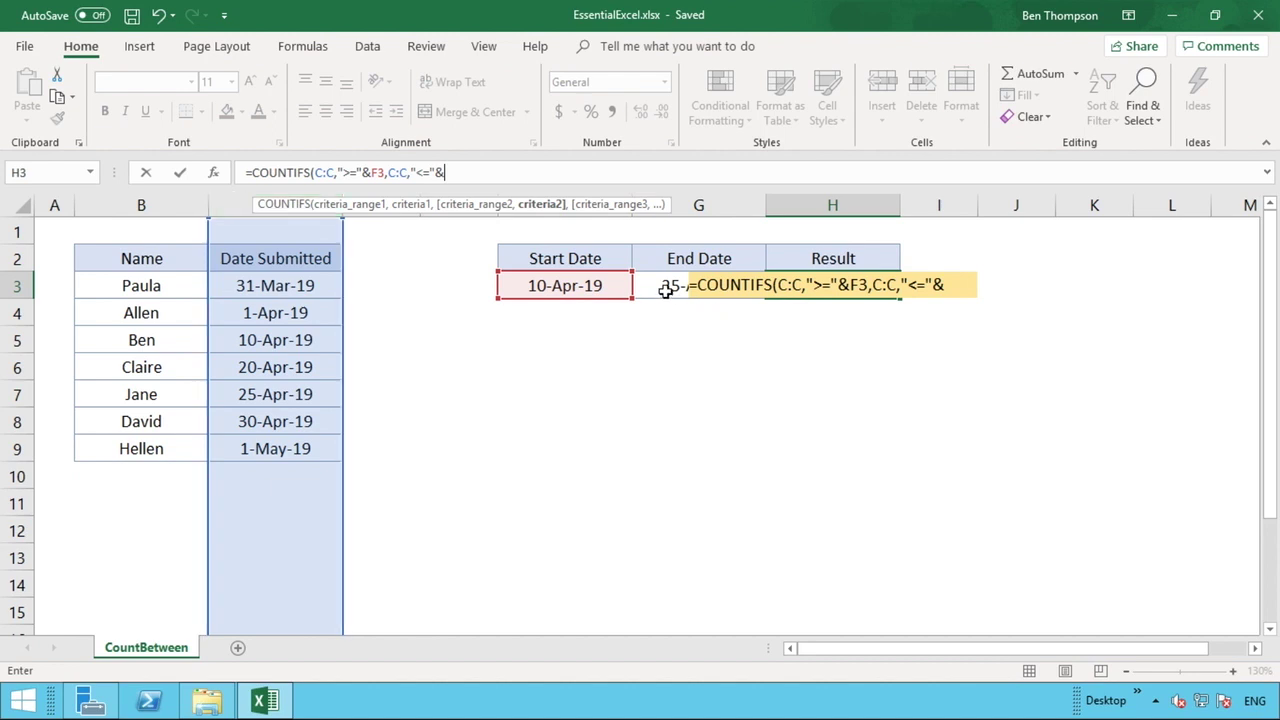
{"action": "left_click", "coordinate": [664, 287]}
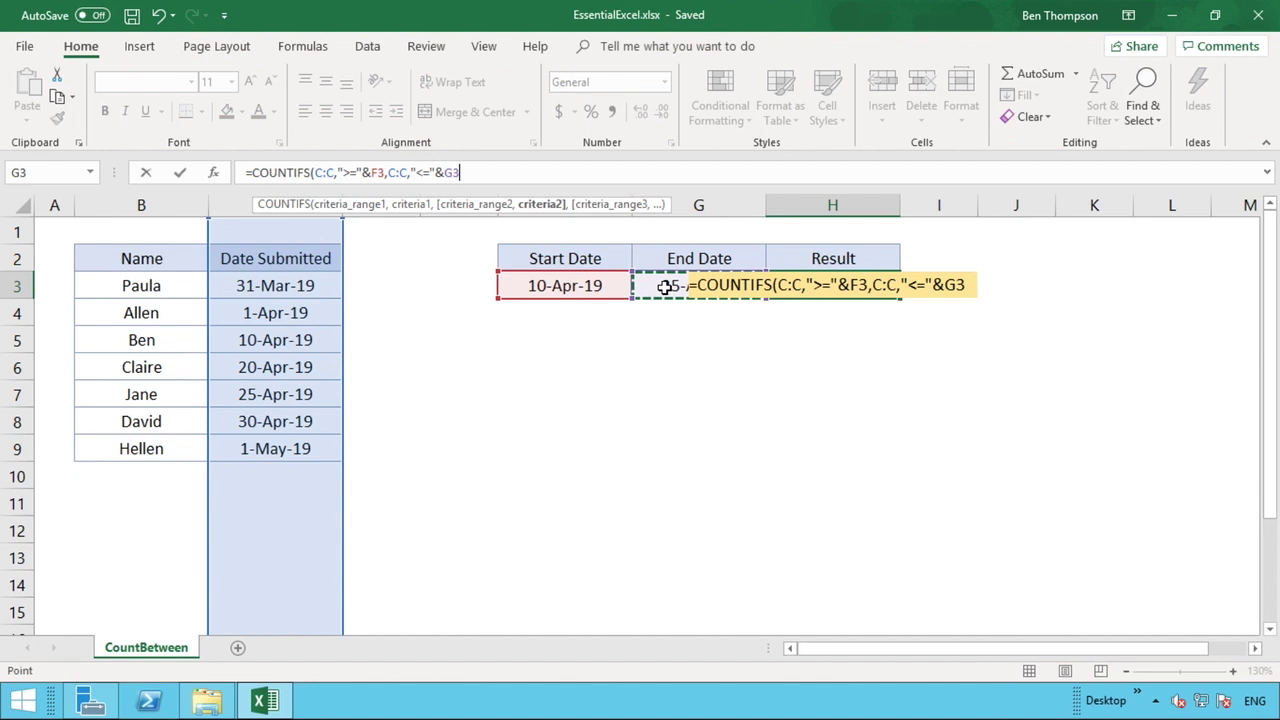
{"action": "type", "text": ")"}
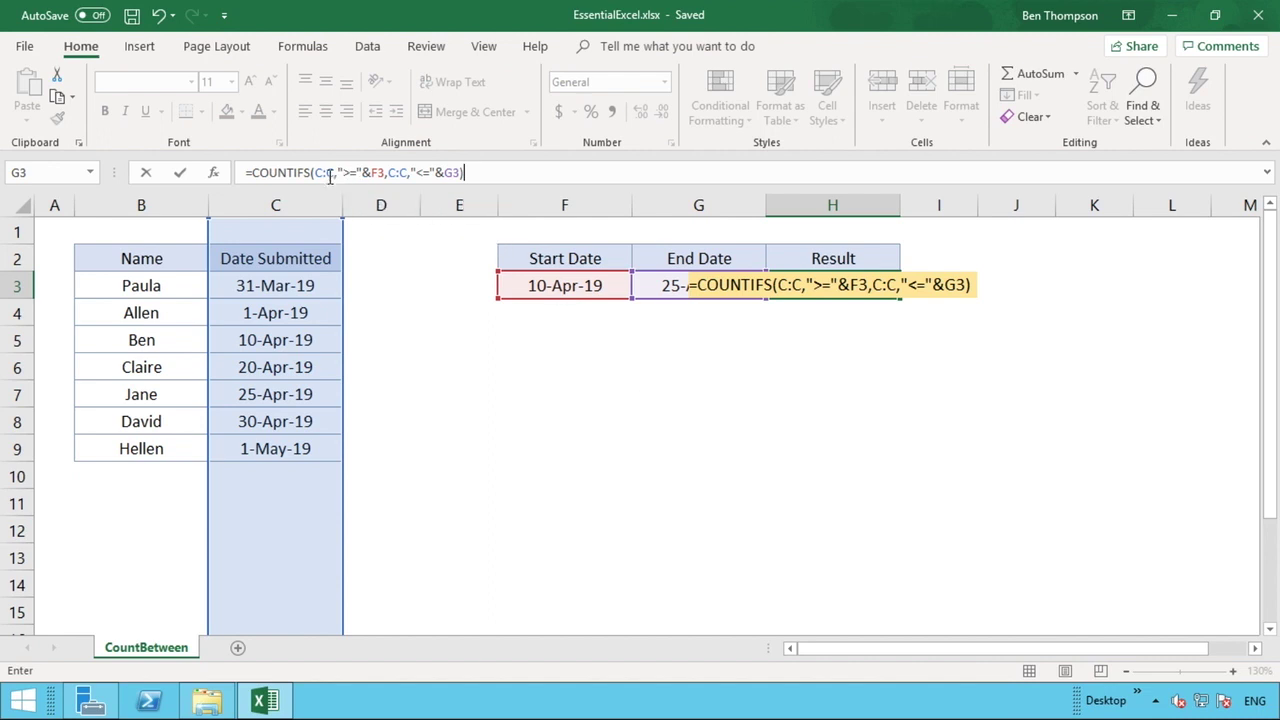
{"action": "left_click_drag", "start_coordinate": [314, 172], "coordinate": [386, 173]}
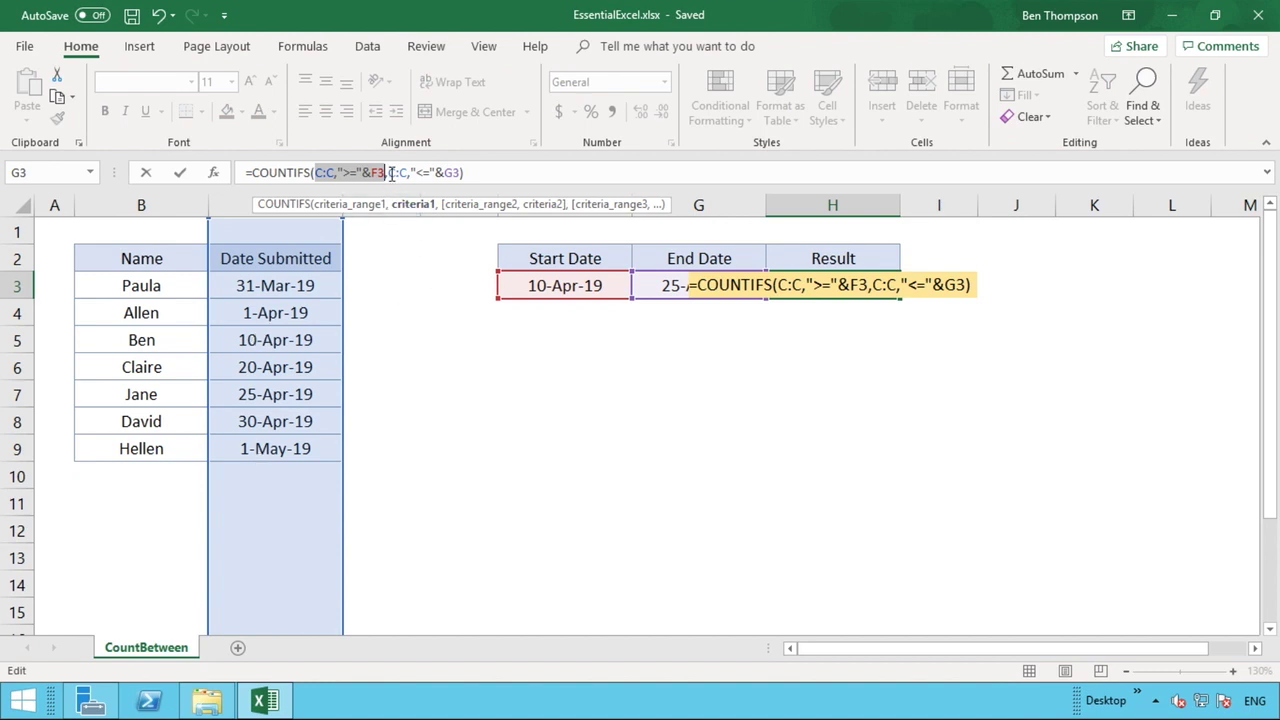
Confirm the formula so H3 returns 3, then highlight the matching dates C5:C7.
{"action": "left_click_drag", "start_coordinate": [388, 172], "coordinate": [466, 172]}
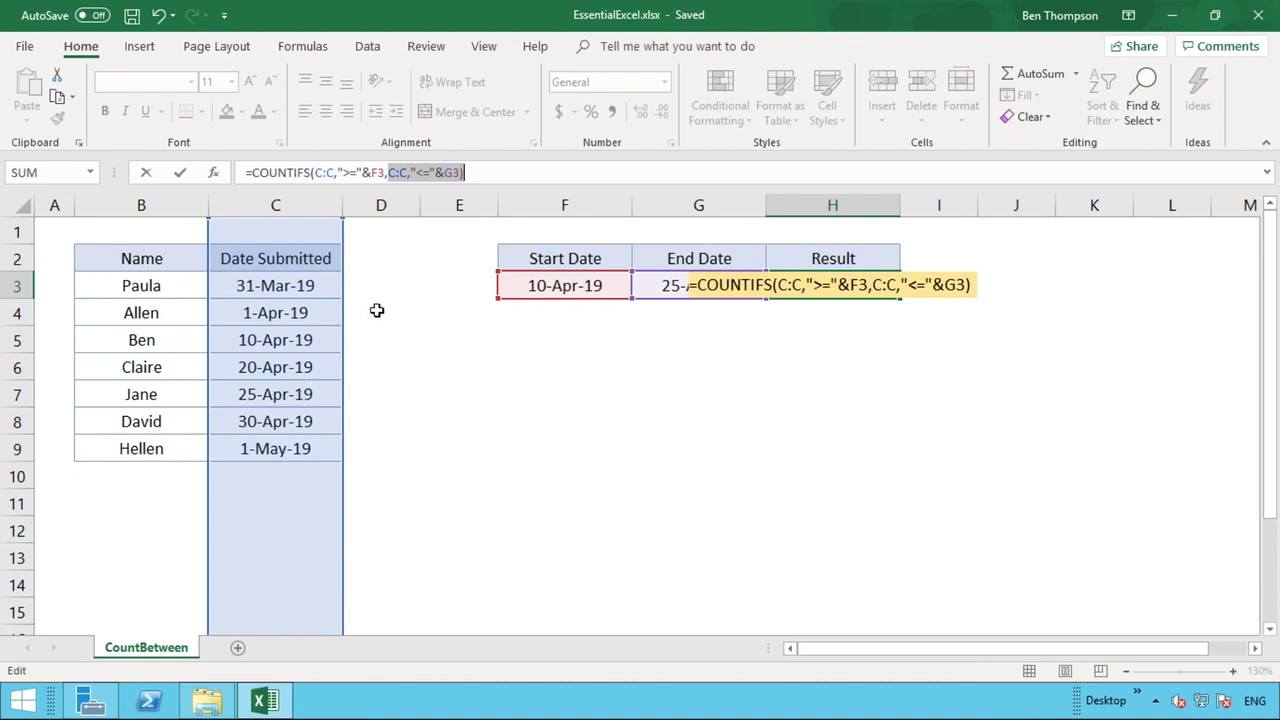
{"action": "left_click", "coordinate": [482, 168]}
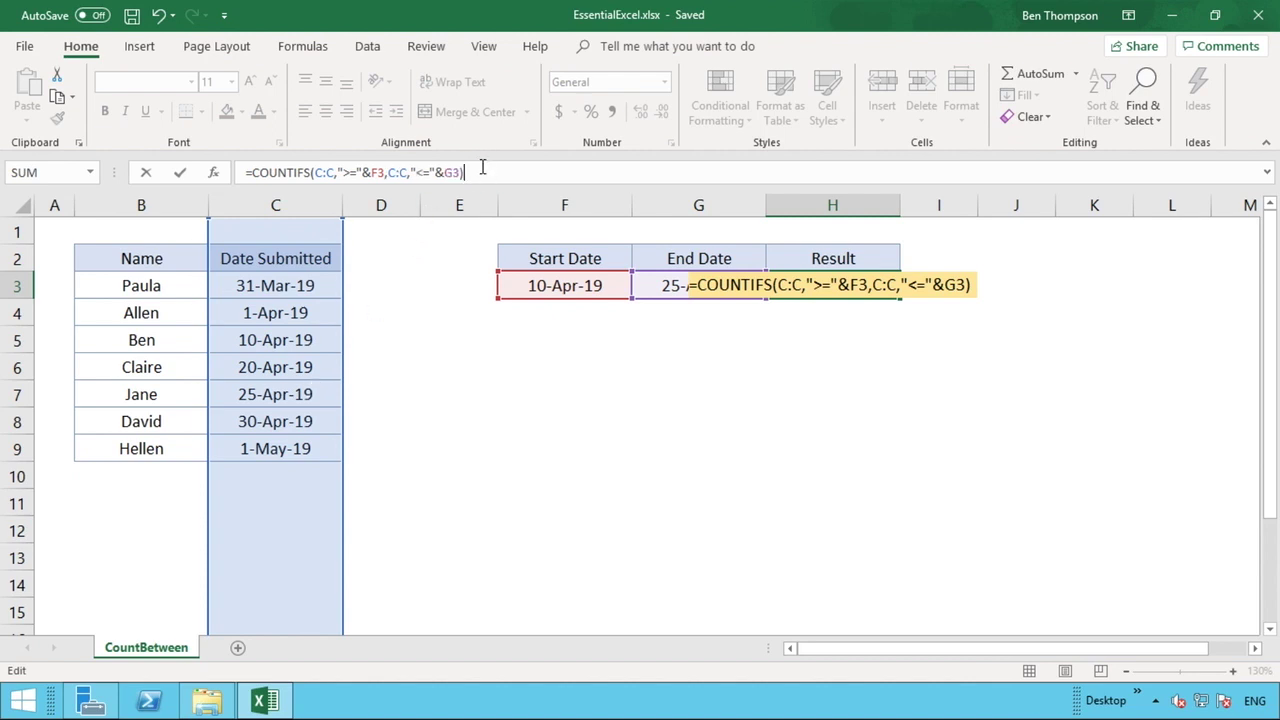
{"action": "key", "text": "Return"}
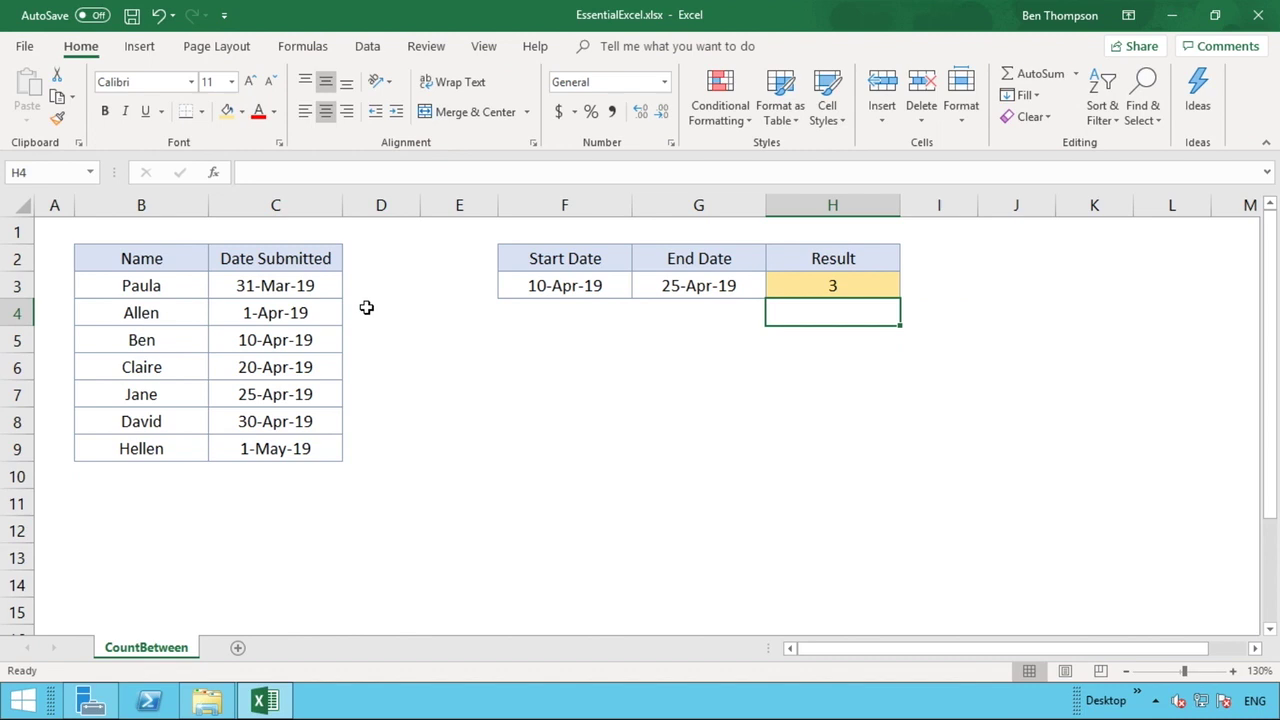
{"action": "left_click", "coordinate": [310, 332]}
{"action": "left_click_drag", "start_coordinate": [310, 332], "coordinate": [310, 394]}
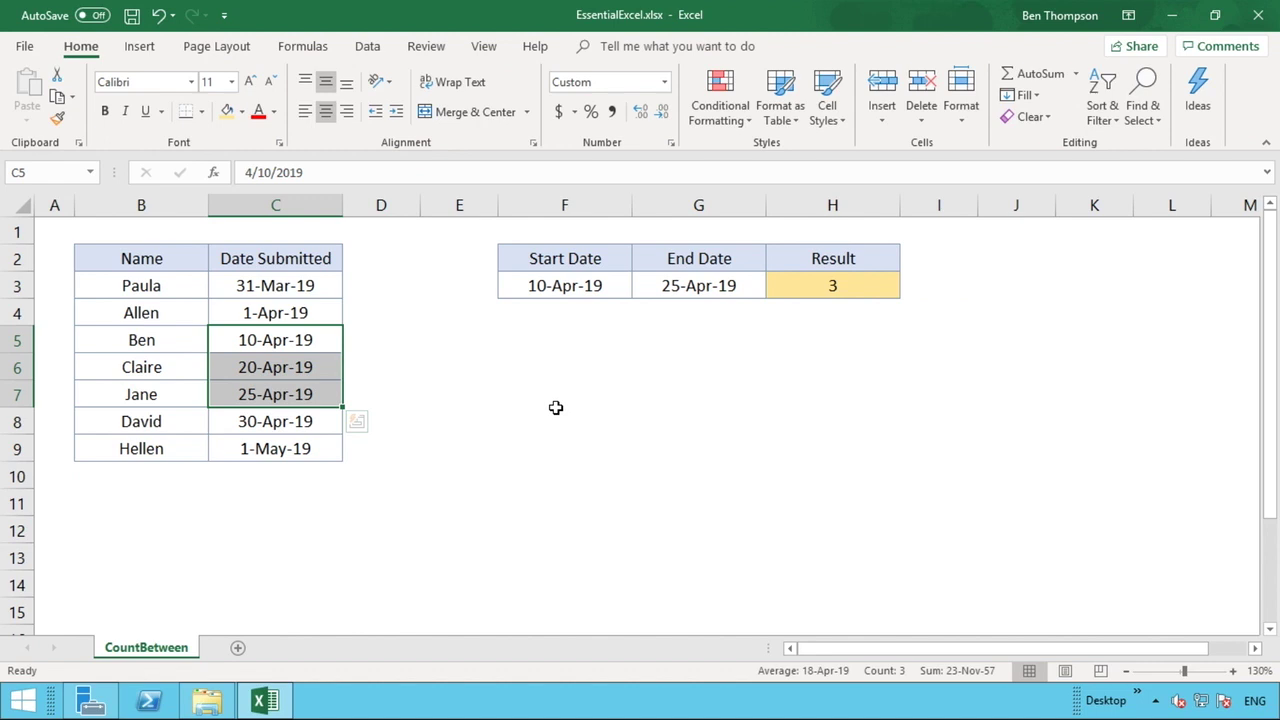
Edit the End Date in G3 from 4/25/2019 to 4/24/2019, dropping the Result to 2.
{"action": "left_click", "coordinate": [688, 289]}
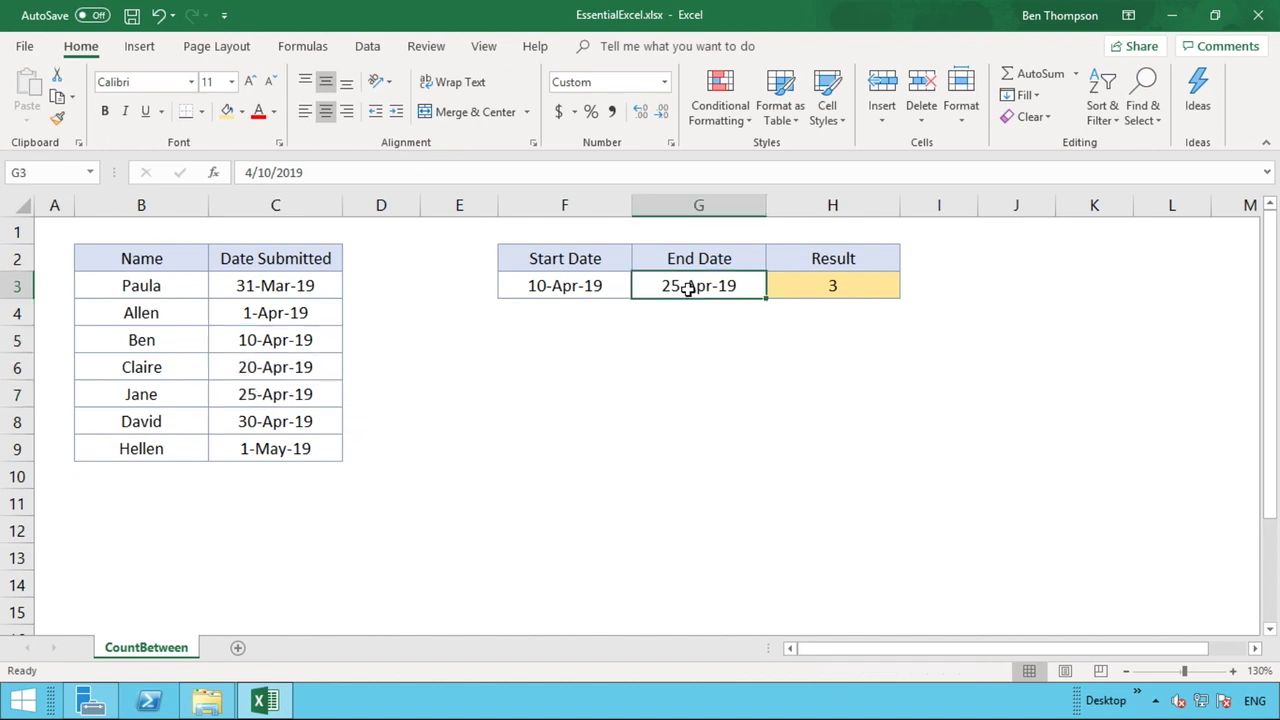
{"action": "left_click", "coordinate": [570, 285]}
{"action": "left_click", "coordinate": [653, 279]}
{"action": "left_click", "coordinate": [274, 172]}
{"action": "key", "text": "BackSpace"}
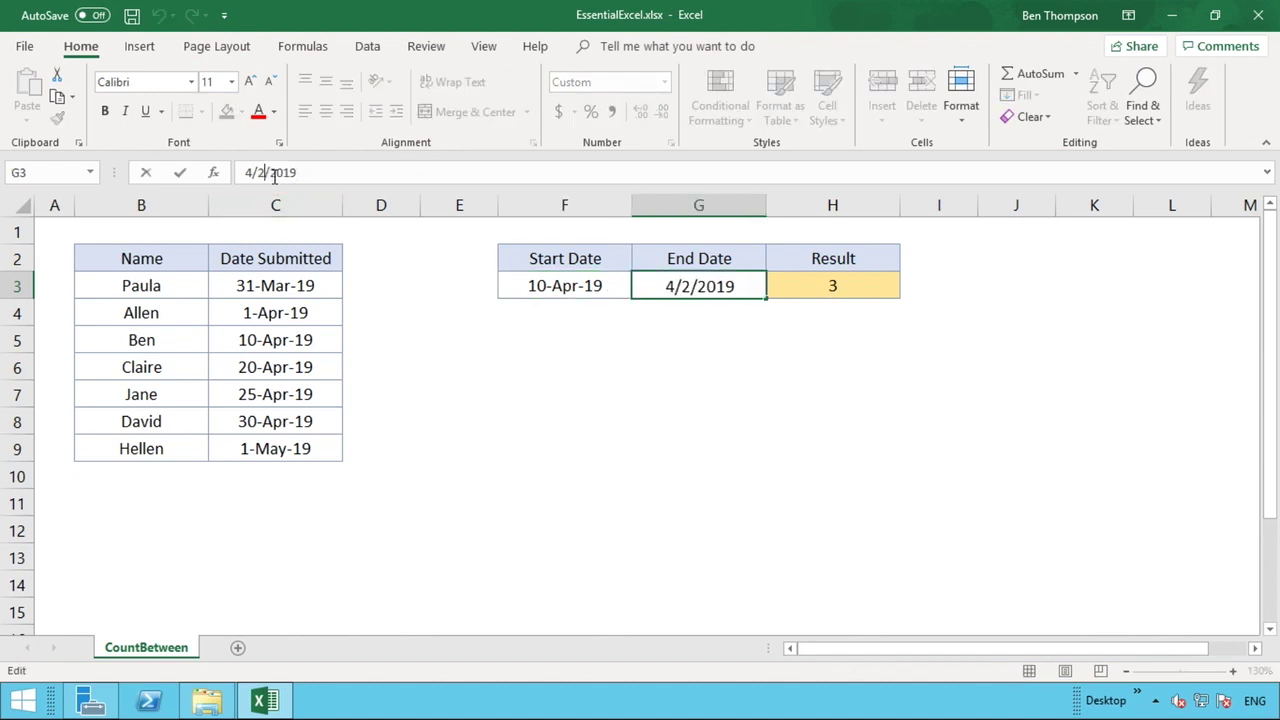
{"action": "type", "text": "4"}
{"action": "key", "text": "Return"}
{"action": "left_click", "coordinate": [566, 286]}
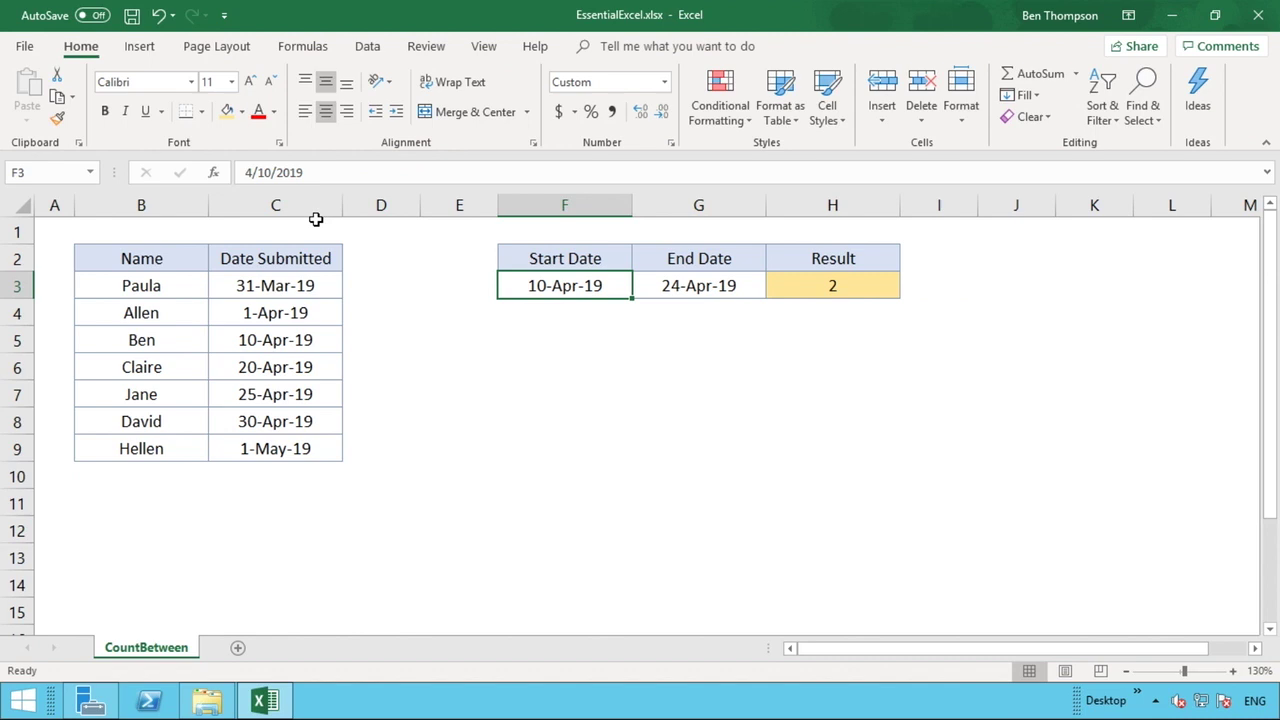
Change the Start Date to 4/11/2019 and highlight Claire's matching 20-Apr-19 row B6:C6.
{"action": "left_click", "coordinate": [262, 174]}
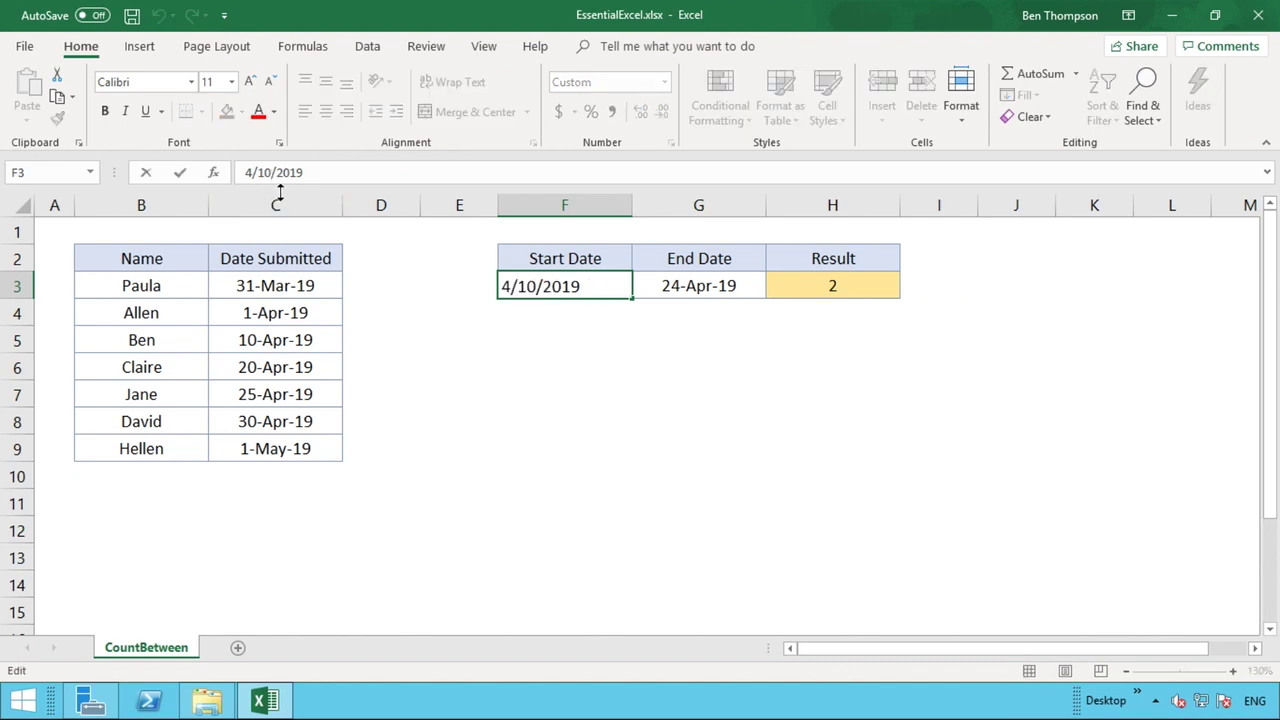
{"action": "key", "text": "BackSpace"}
{"action": "type", "text": "1"}
{"action": "key", "text": "Return"}
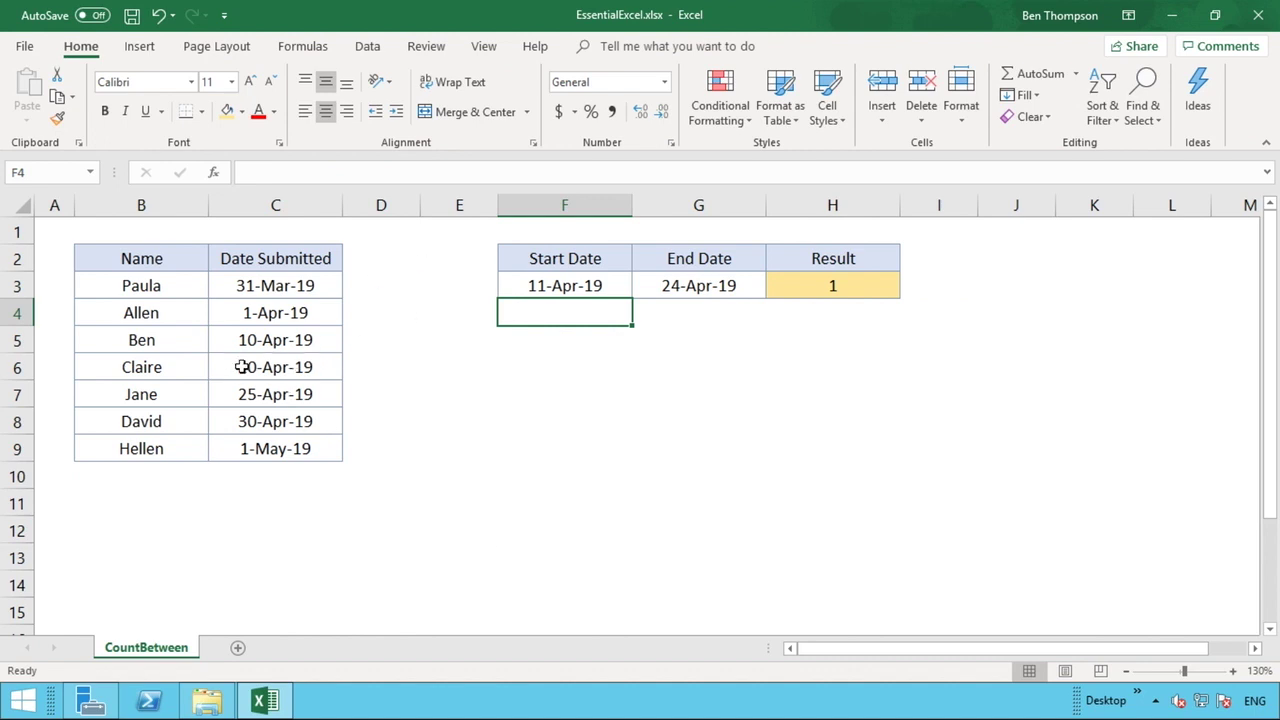
{"action": "left_click", "coordinate": [131, 367]}
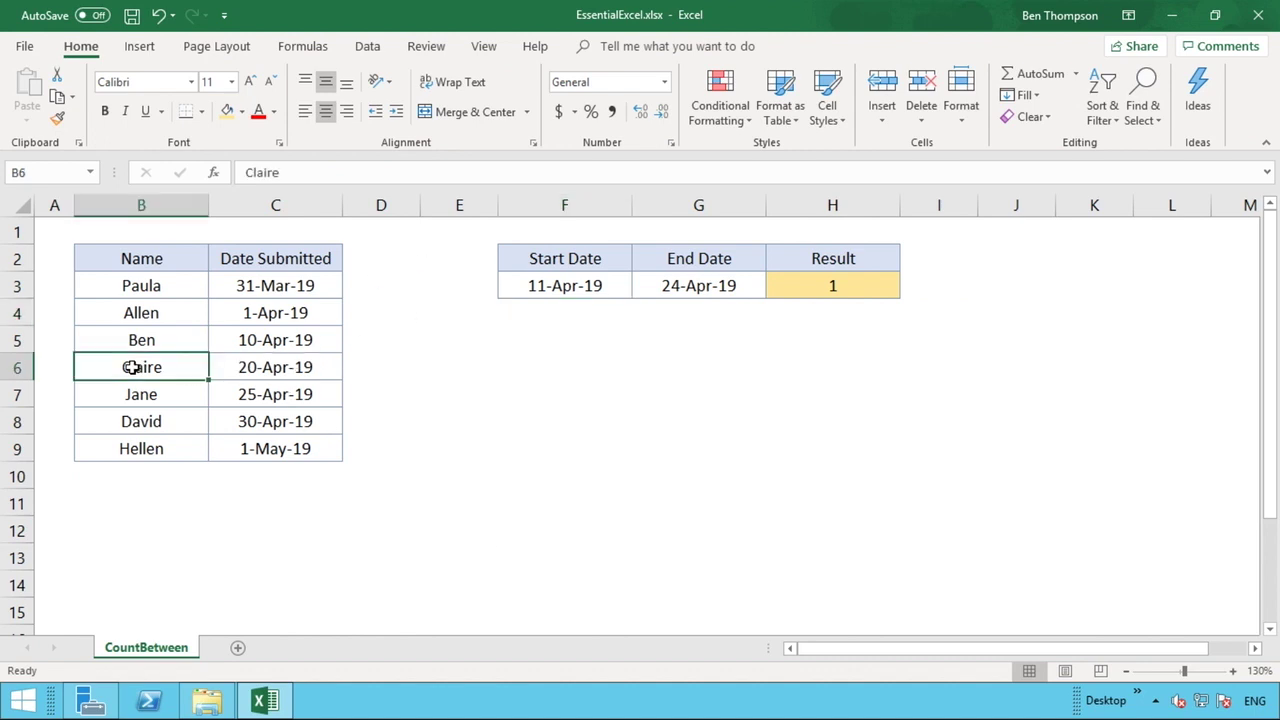
{"action": "left_click_drag", "start_coordinate": [131, 367], "coordinate": [262, 367]}
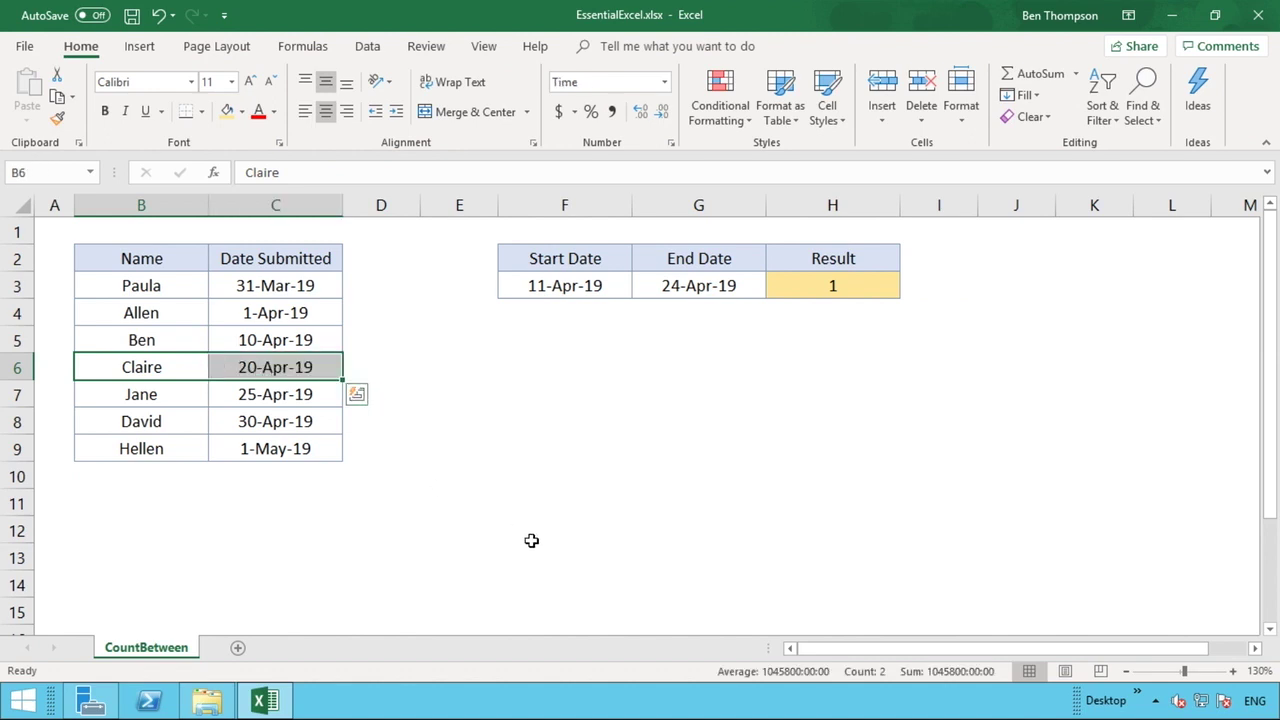
Set the Start Date in F3 to 4/1/2019.
{"action": "left_click", "coordinate": [560, 284]}
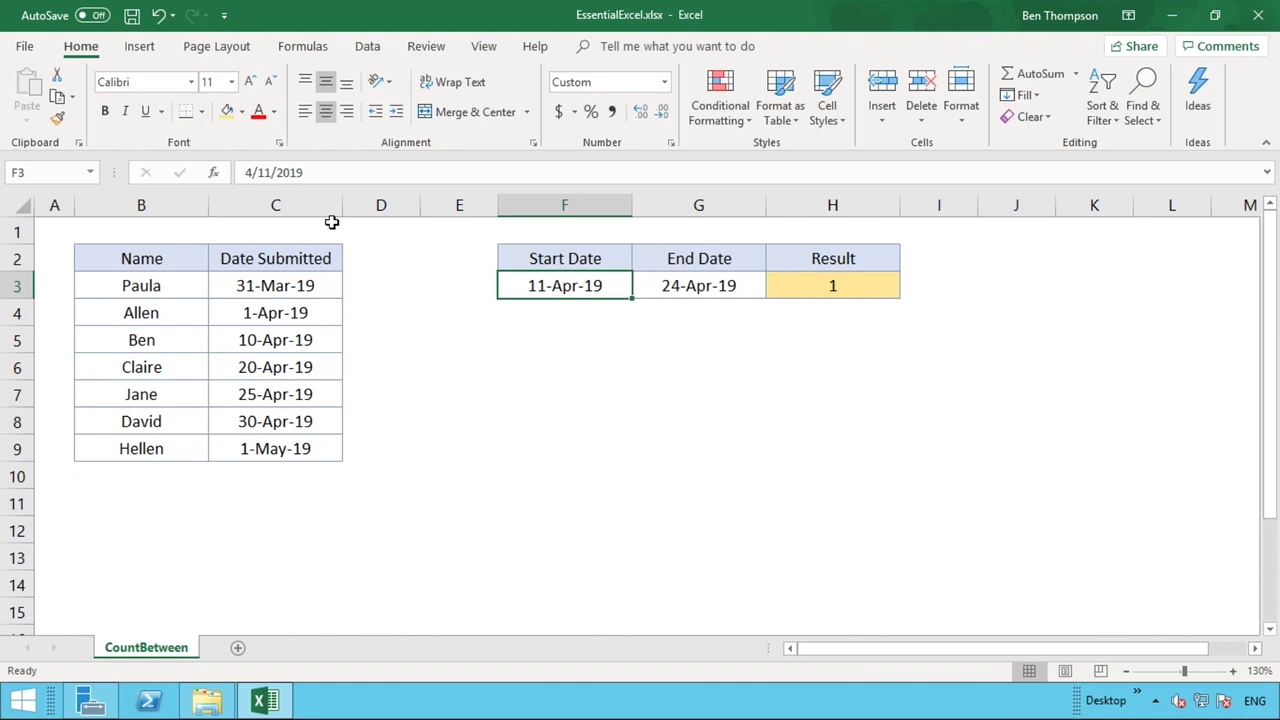
{"action": "left_click", "coordinate": [269, 173]}
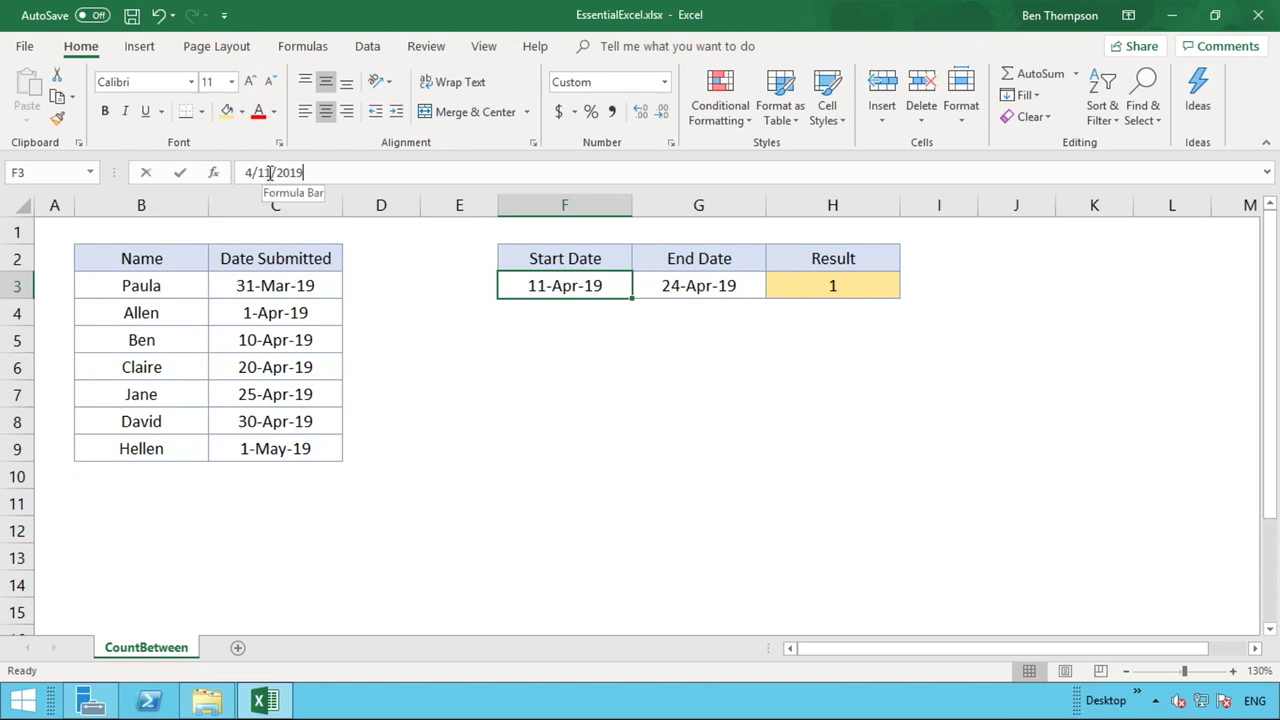
{"action": "left_click", "coordinate": [269, 173]}
{"action": "key", "text": "BackSpace"}
{"action": "key", "text": "BackSpace"}
{"action": "type", "text": "1"}
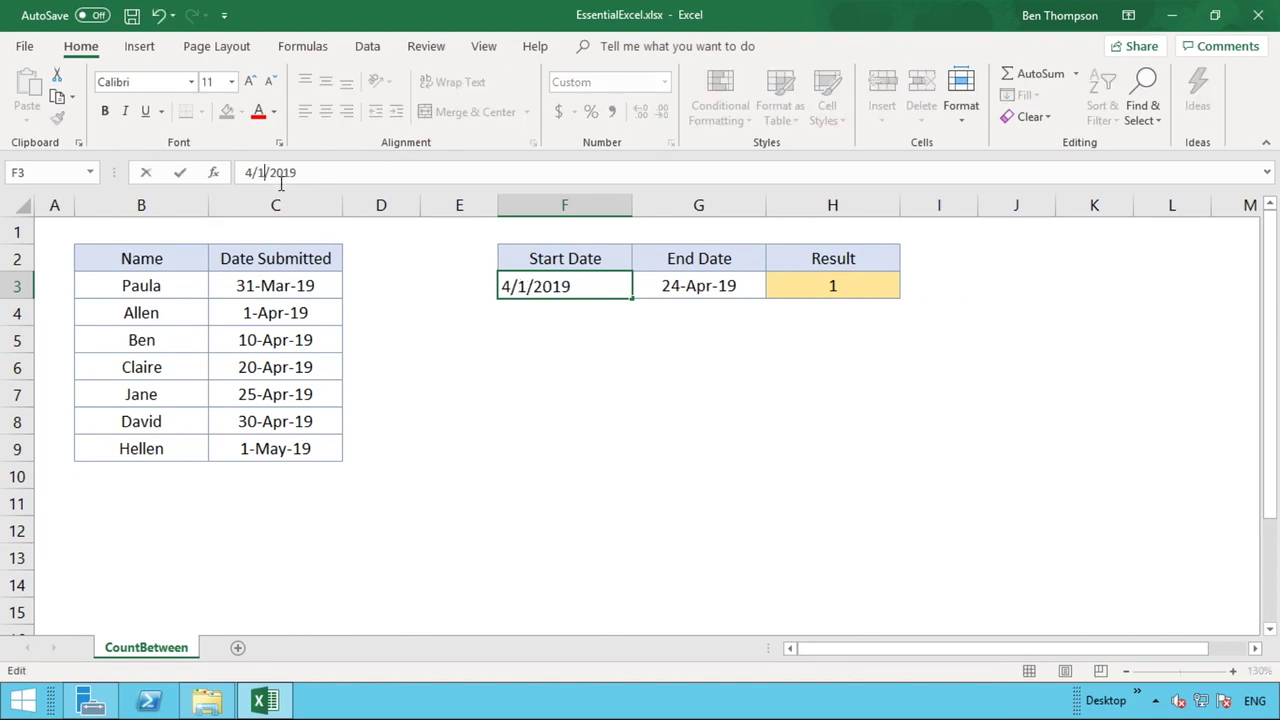
{"action": "key", "text": "Return"}
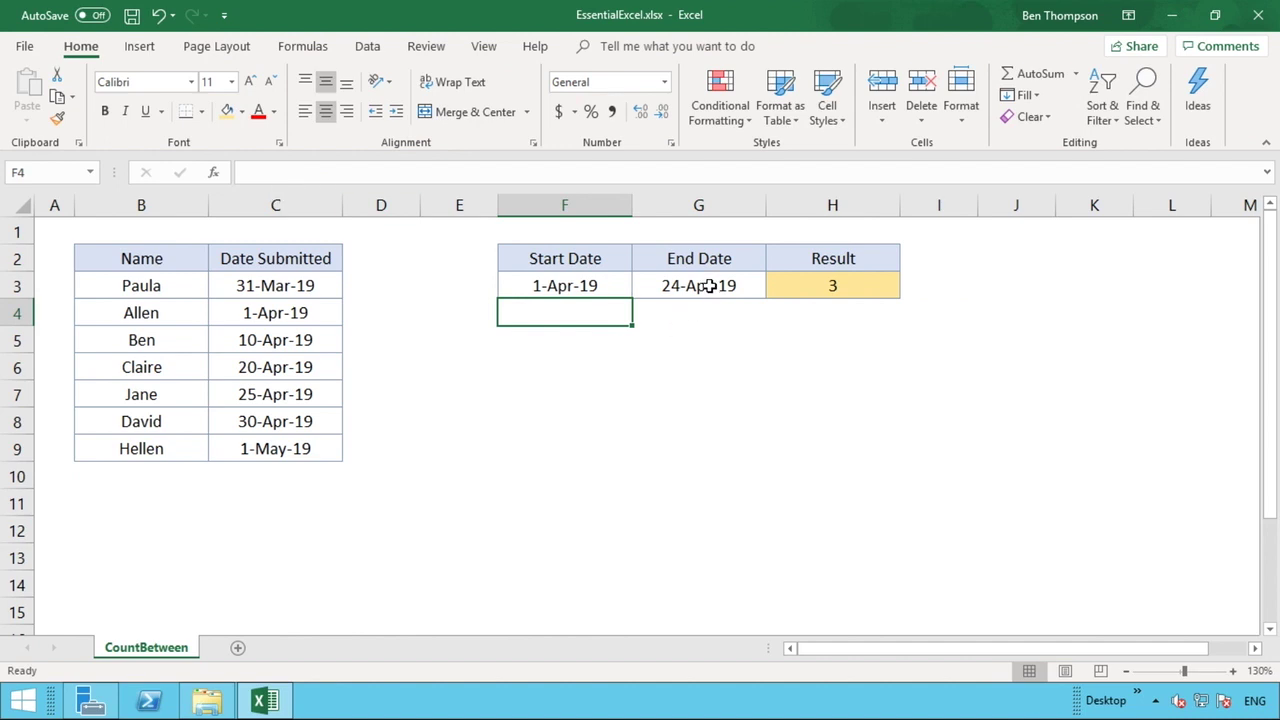
Set the End Date in G3 to 4/30/2019, raising the Result to 5.
{"action": "left_click", "coordinate": [668, 286]}
{"action": "left_click", "coordinate": [274, 172]}
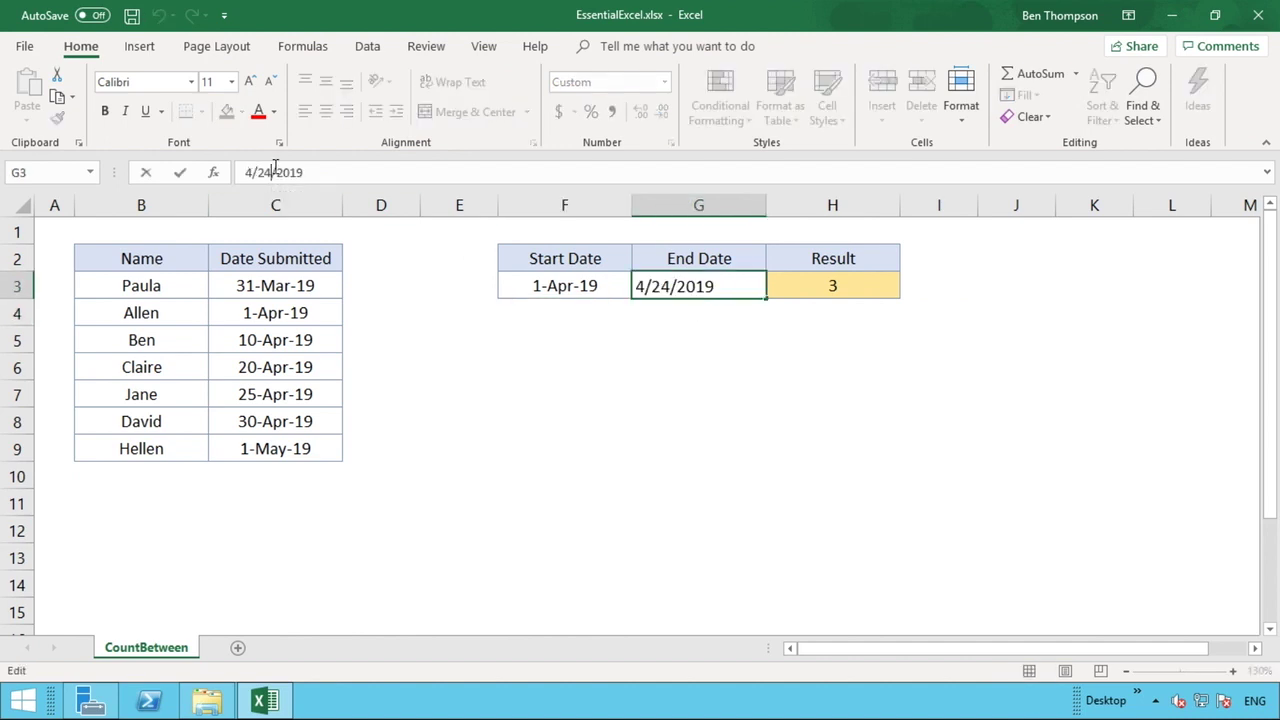
{"action": "key", "text": "BackSpace"}
{"action": "key", "text": "BackSpace"}
{"action": "type", "text": "30"}
{"action": "key", "text": "Return"}
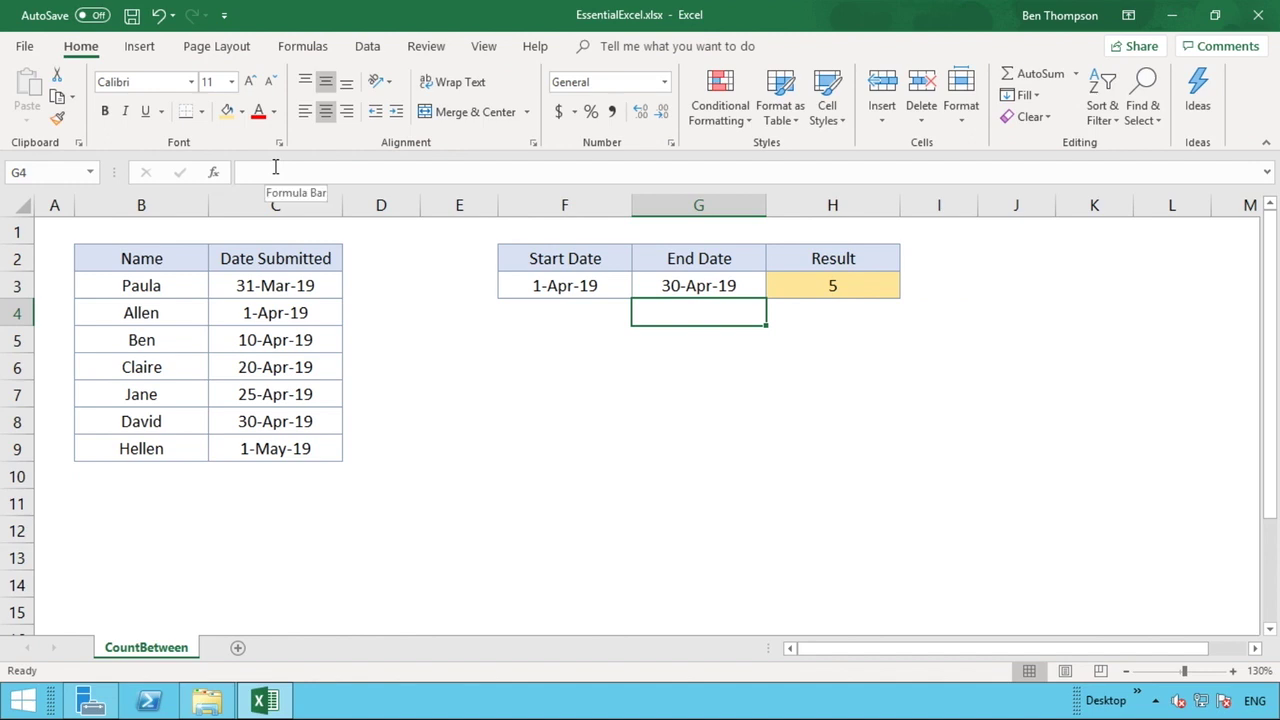
Change the Start Date in F3 to 3/31/2019.
{"action": "left_click", "coordinate": [530, 288]}
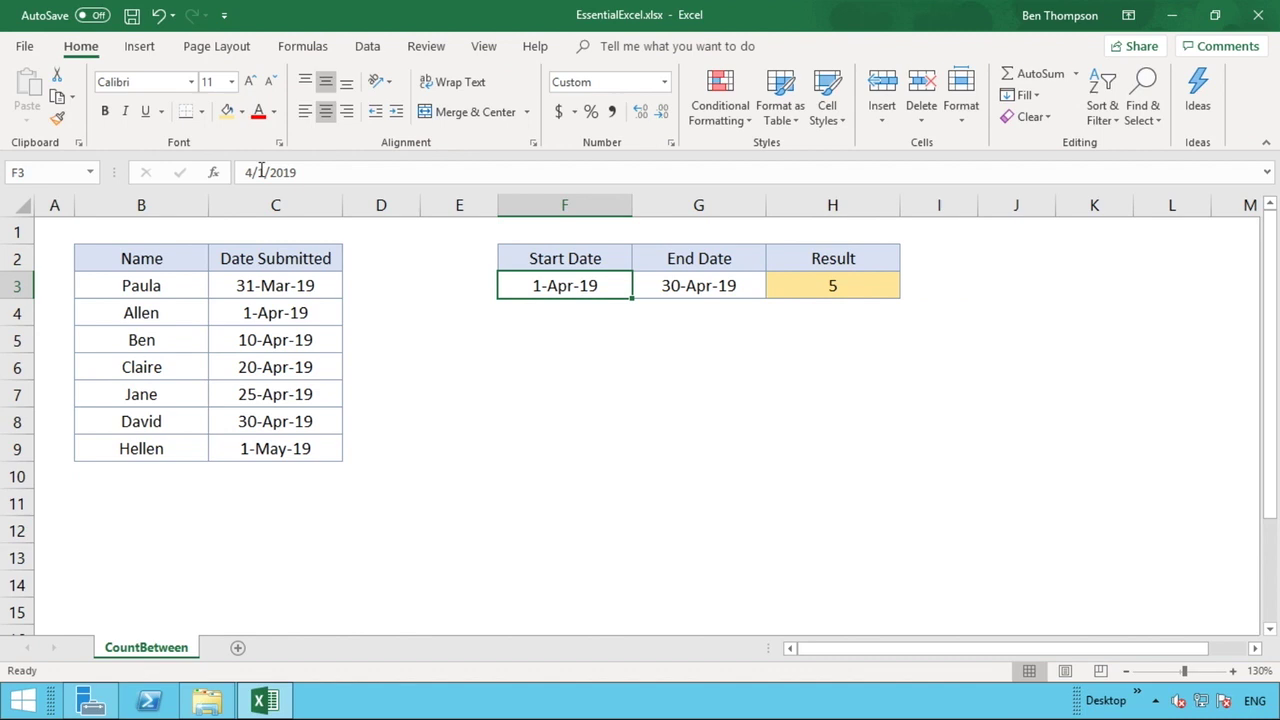
{"action": "double_click", "coordinate": [251, 172]}
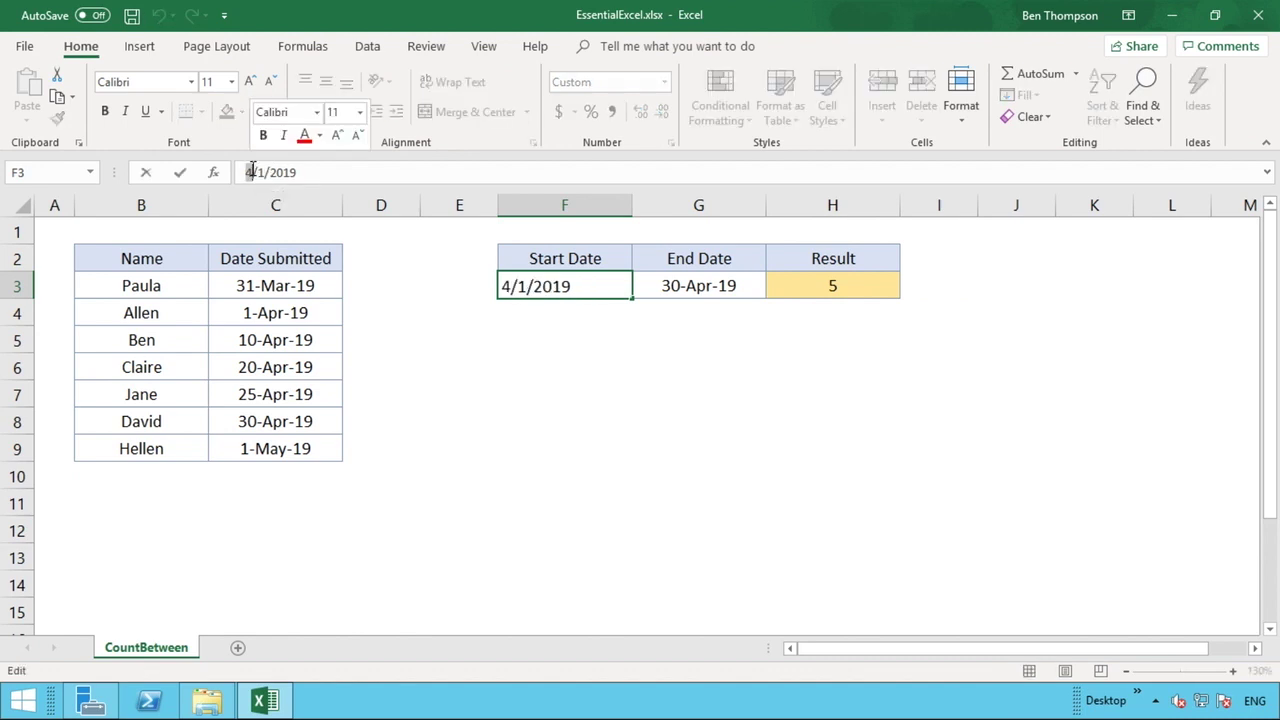
{"action": "type", "text": "3"}
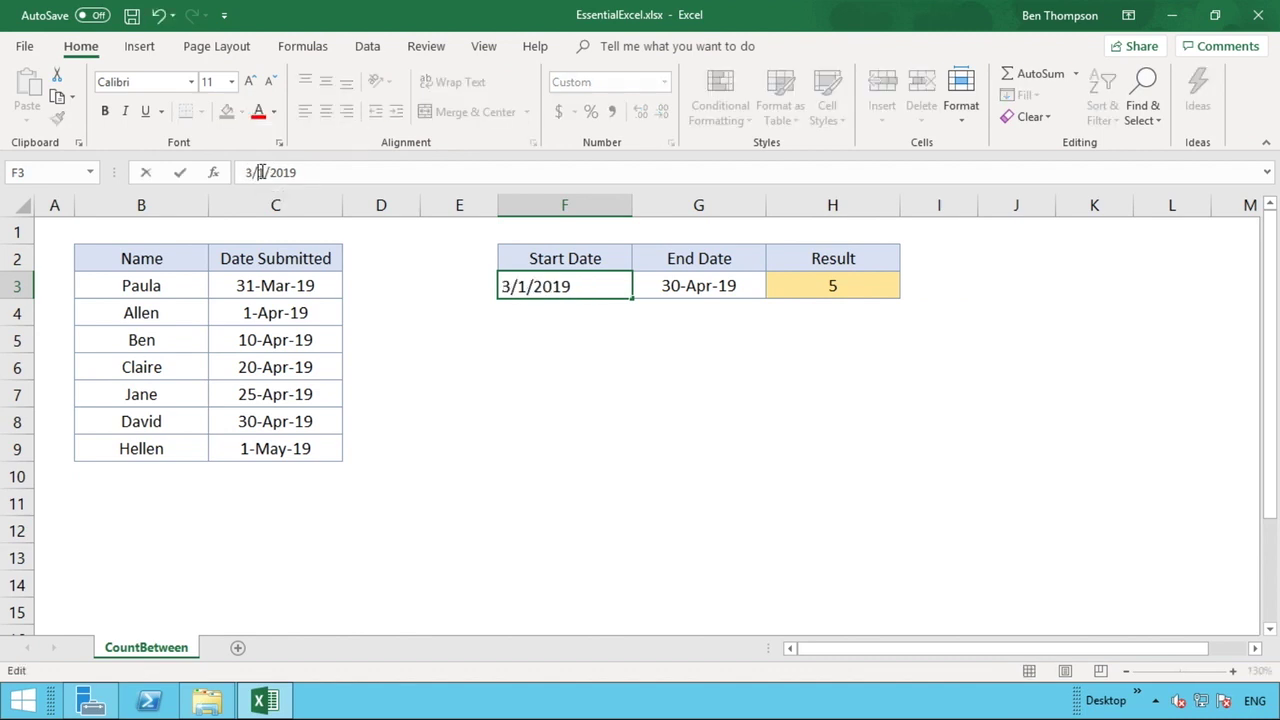
{"action": "left_click", "coordinate": [259, 172]}
{"action": "type", "text": "3"}
{"action": "key", "text": "Return"}
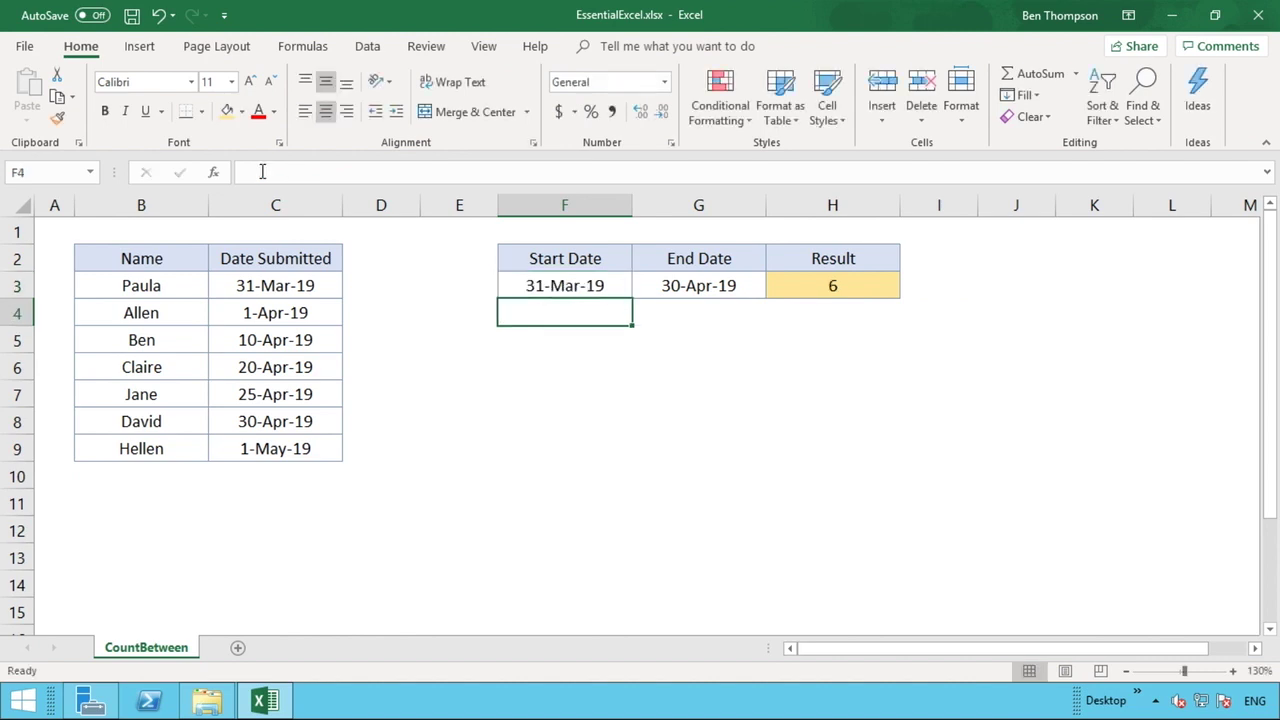
Change the End Date in G3 to 5/1/2019, bringing the Result to 7.
{"action": "left_click", "coordinate": [725, 276]}
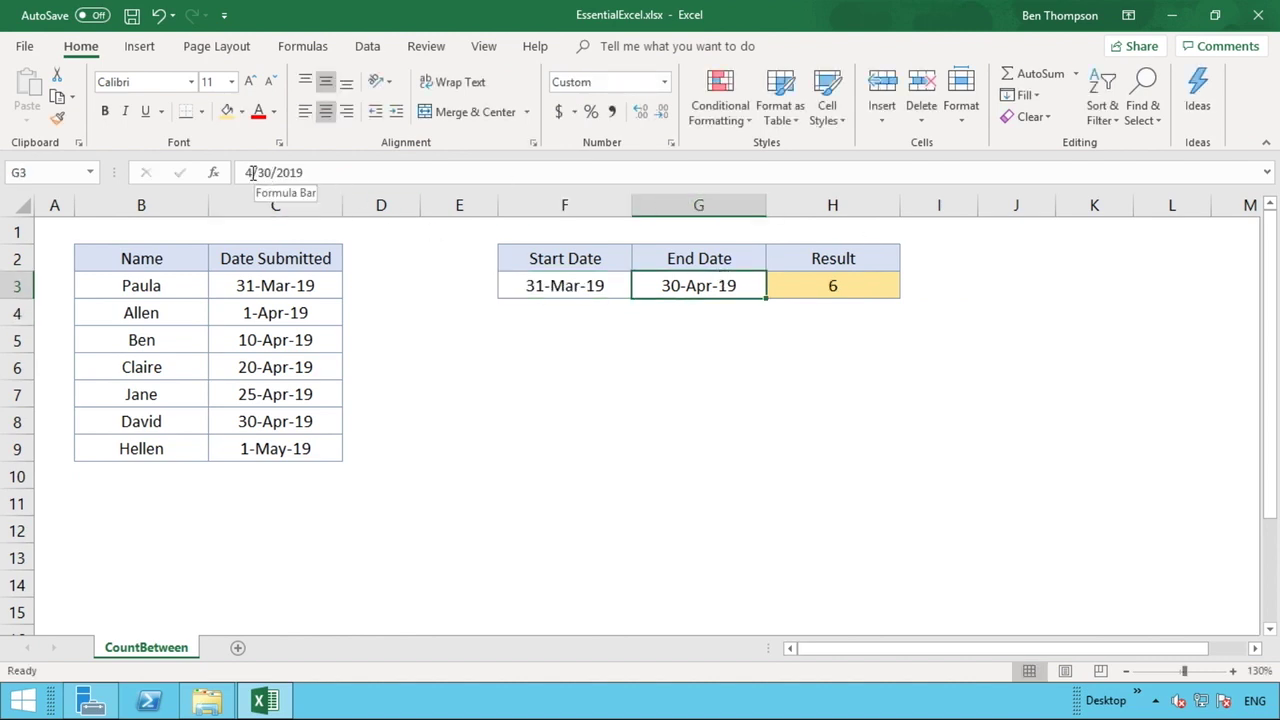
{"action": "left_click_drag", "start_coordinate": [251, 172], "coordinate": [229, 175]}
{"action": "type", "text": "5"}
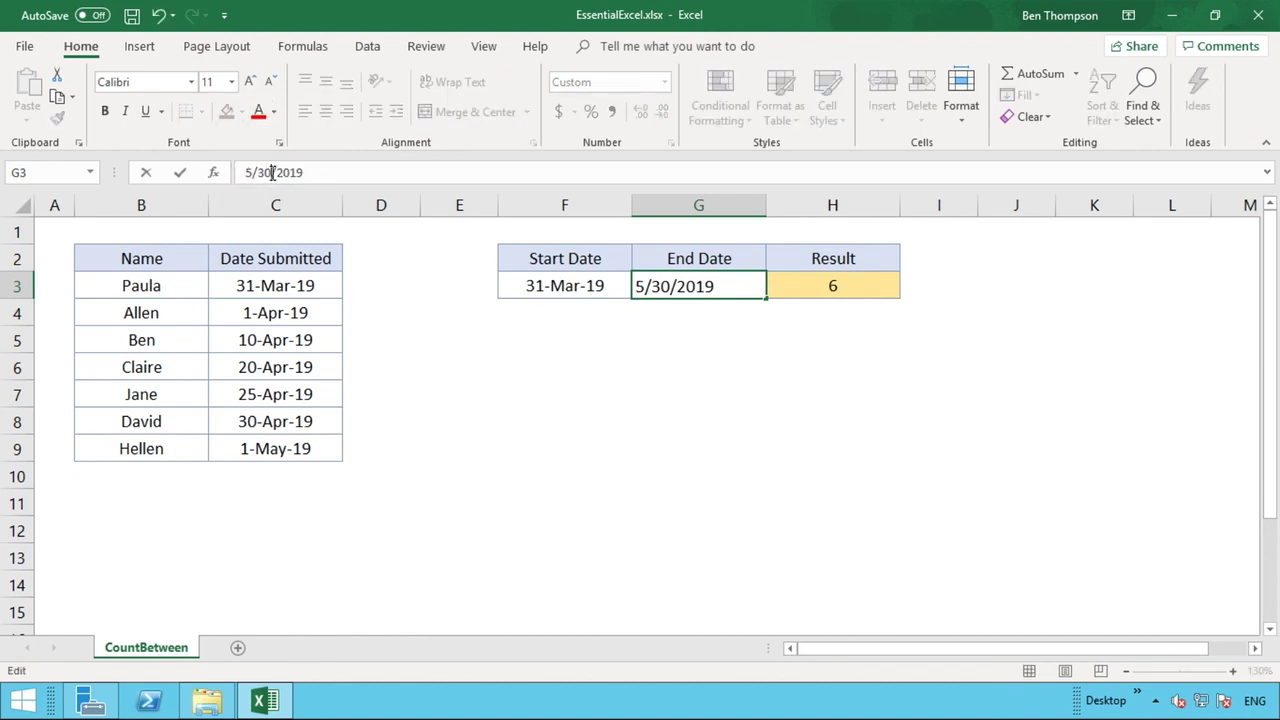
{"action": "key", "text": "BackSpace"}
{"action": "key", "text": "BackSpace"}
{"action": "type", "text": "1"}
{"action": "key", "text": "Return"}
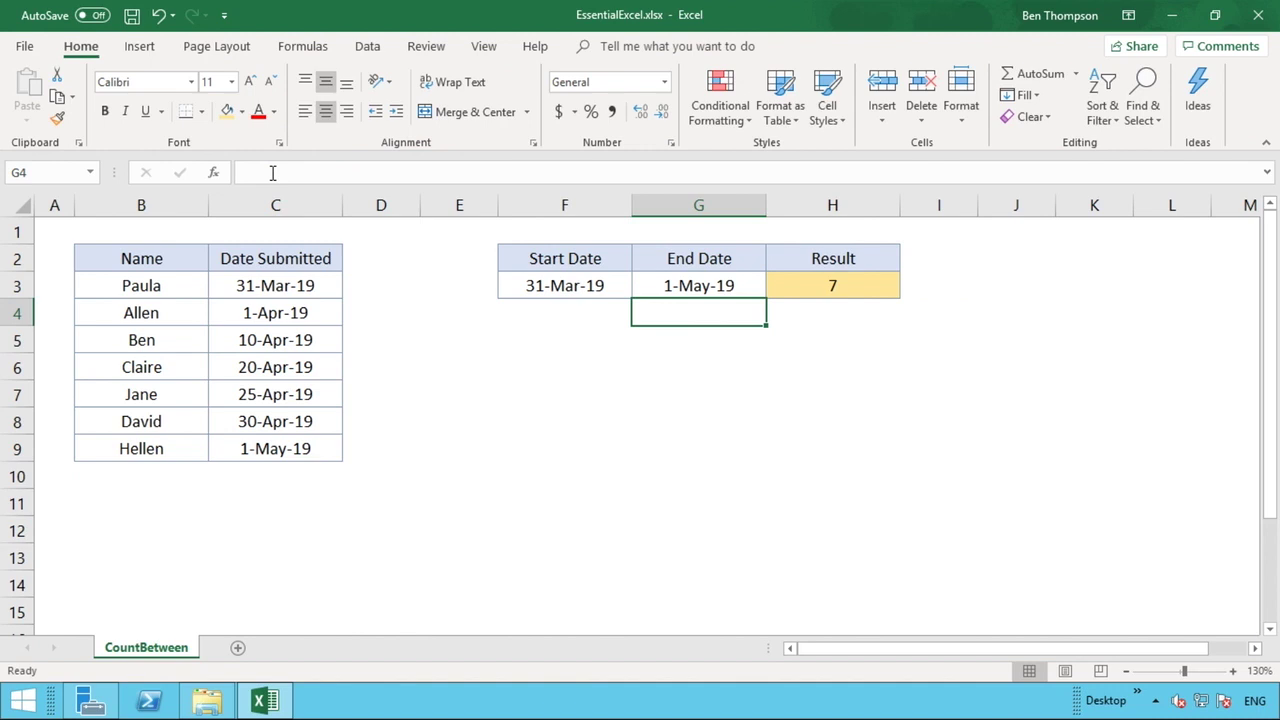
{"action": "left_click", "coordinate": [536, 280]}
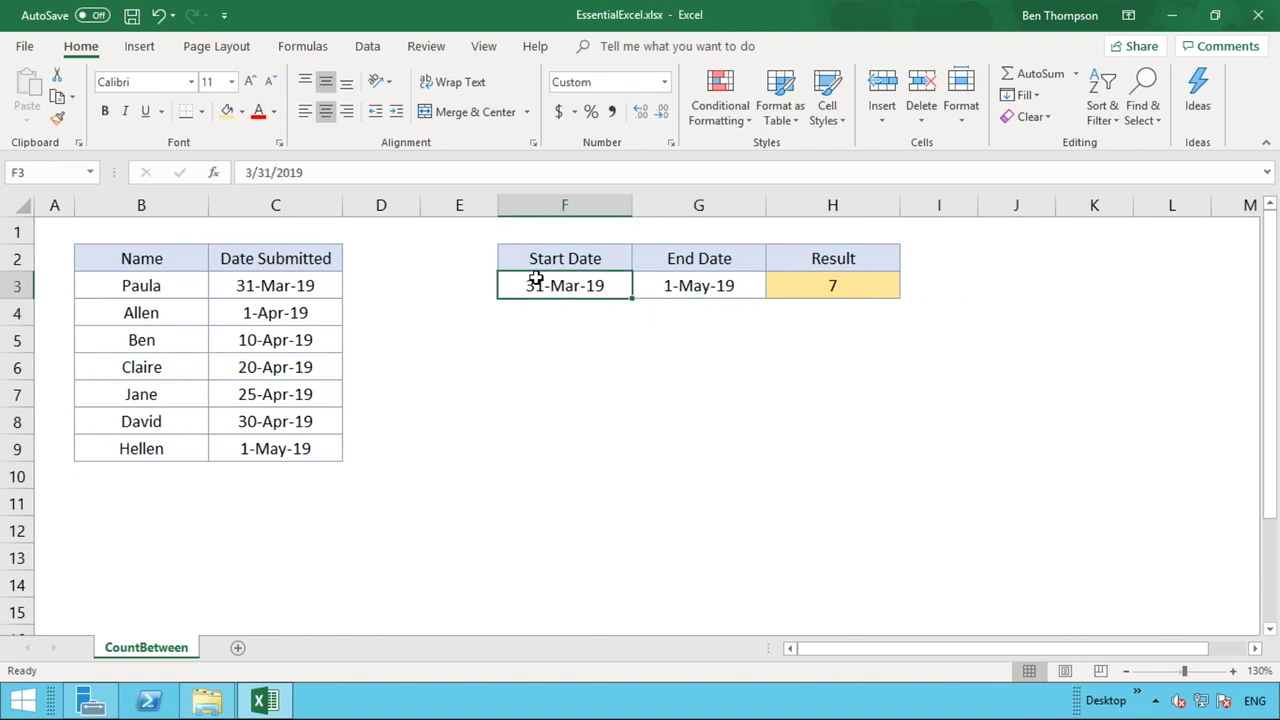
Change the Start Date in F3 to 1/1/2019.
{"action": "left_click", "coordinate": [252, 172]}
{"action": "key", "text": "BackSpace"}
{"action": "type", "text": "1"}
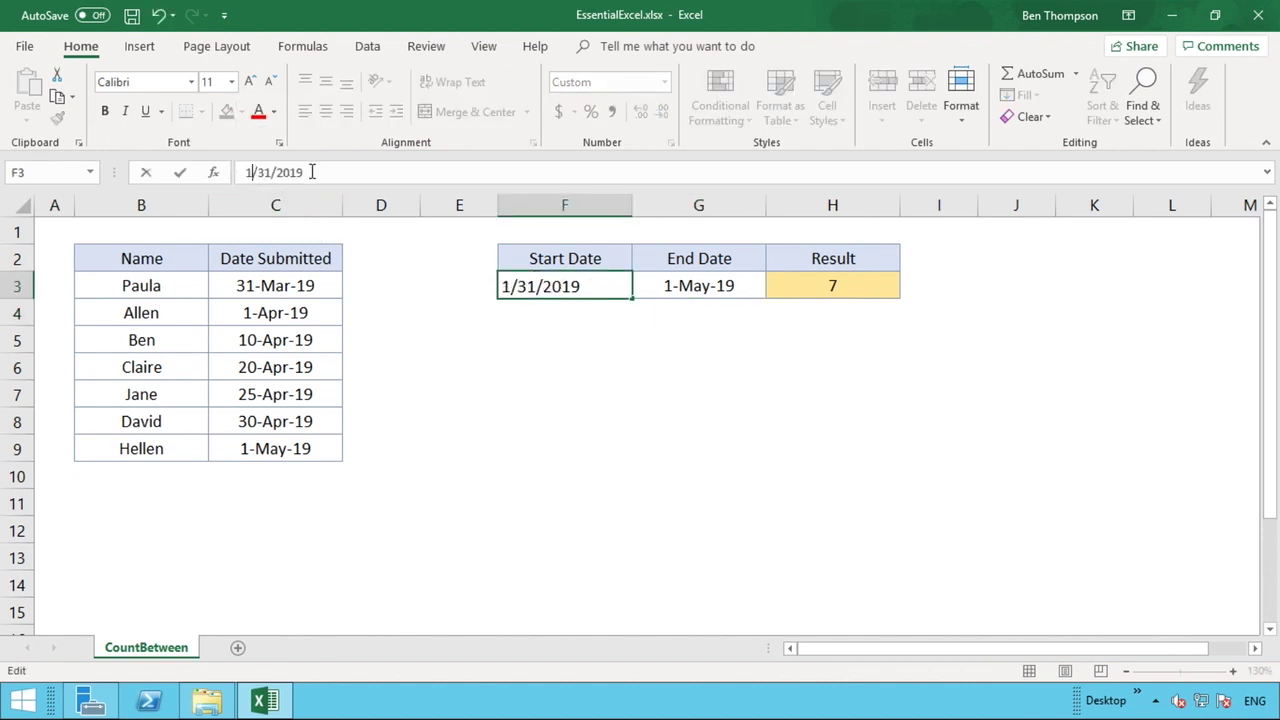
{"action": "left_click", "coordinate": [262, 172]}
{"action": "key", "text": "BackSpace"}
{"action": "key", "text": "Return"}
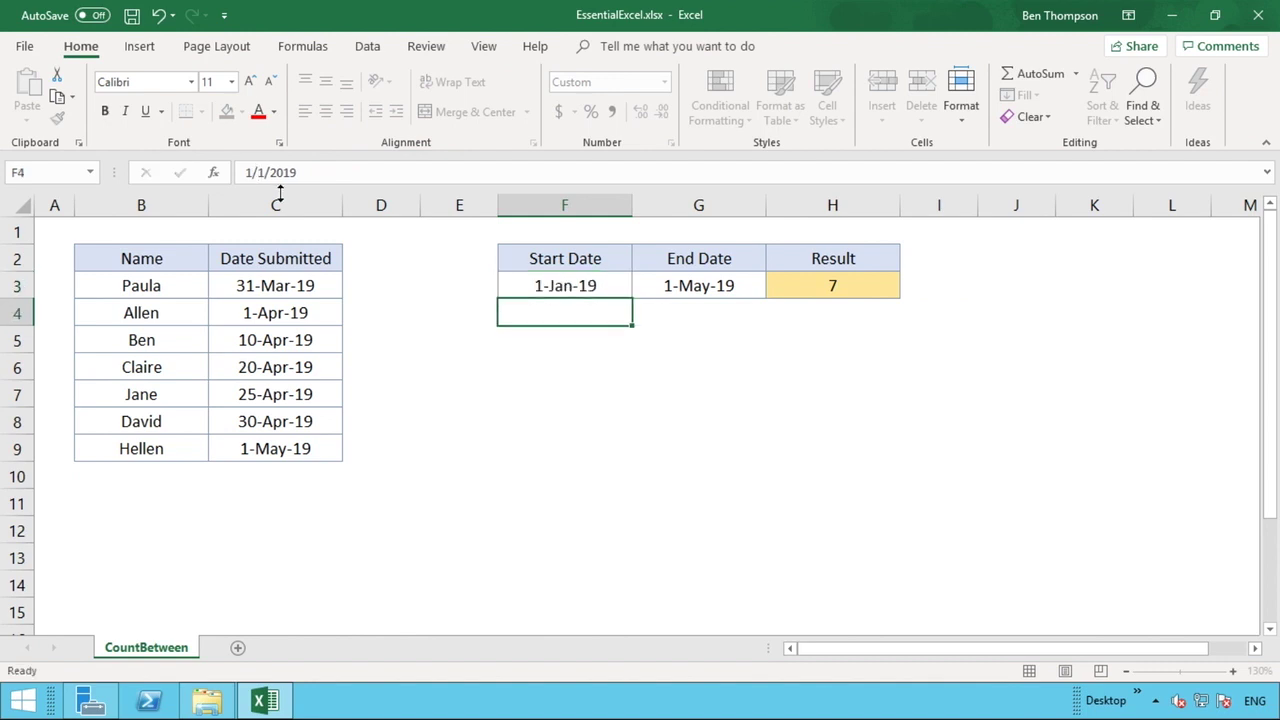
Change the End Date in G3 to 12/31/2019 and check both dates; Result stays 7.
{"action": "left_click", "coordinate": [718, 282]}
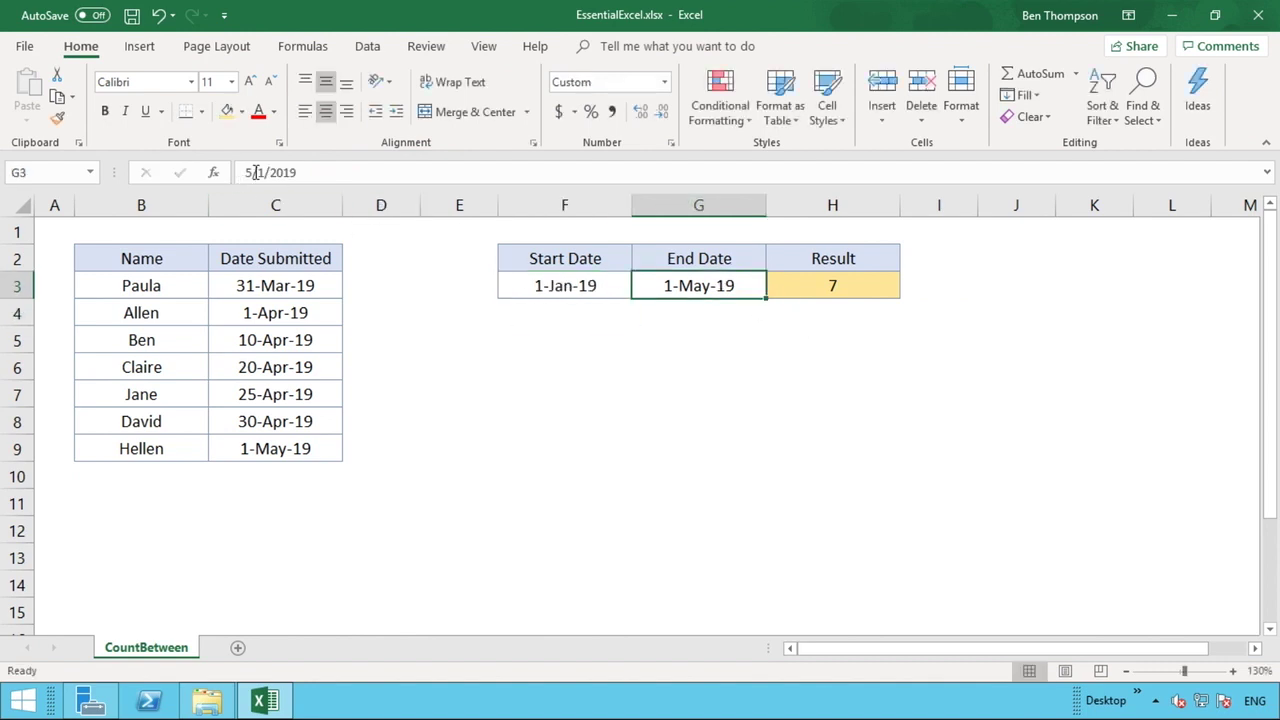
{"action": "left_click", "coordinate": [257, 172]}
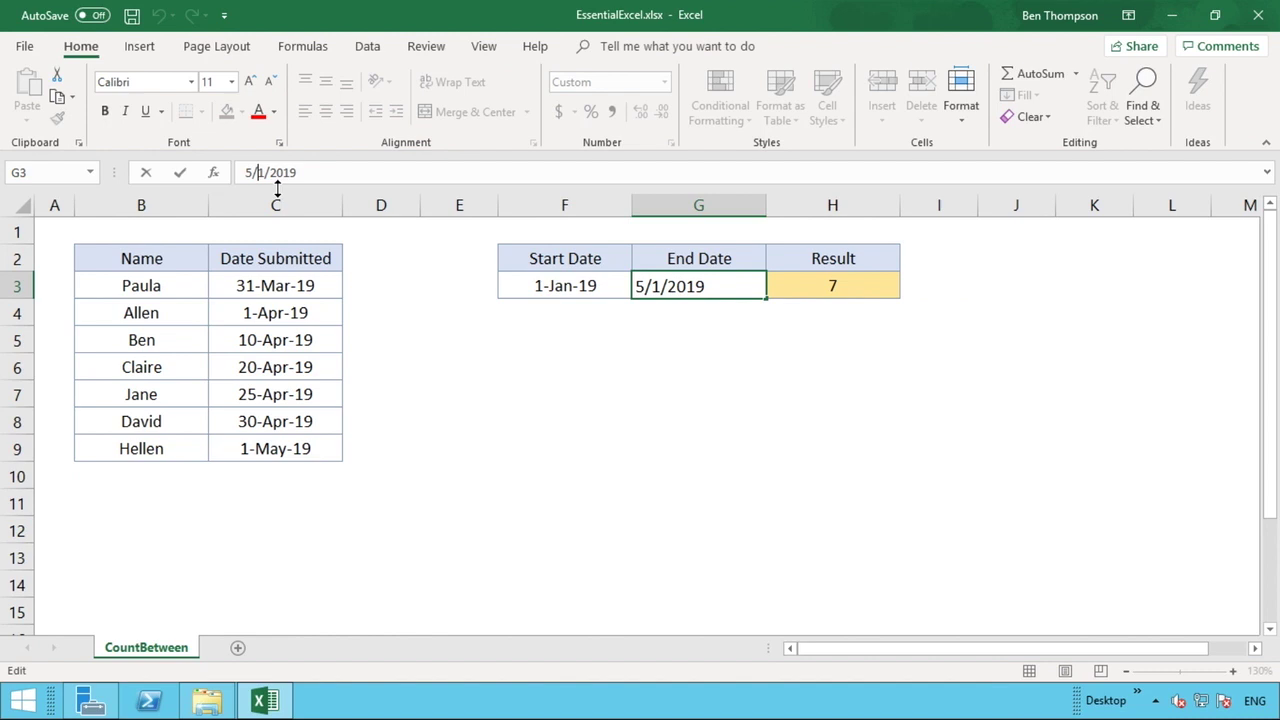
{"action": "type", "text": "3"}
{"action": "left_click_drag", "start_coordinate": [252, 172], "coordinate": [237, 176]}
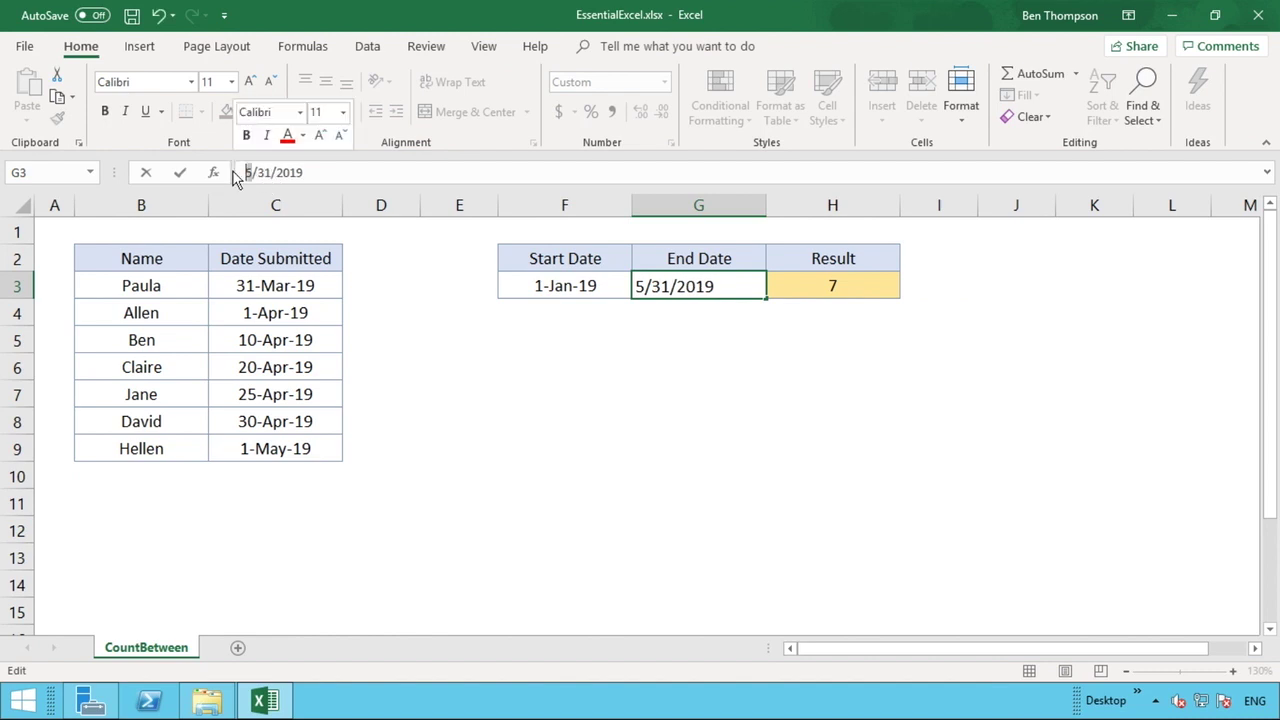
{"action": "type", "text": "12"}
{"action": "key", "text": "Return"}
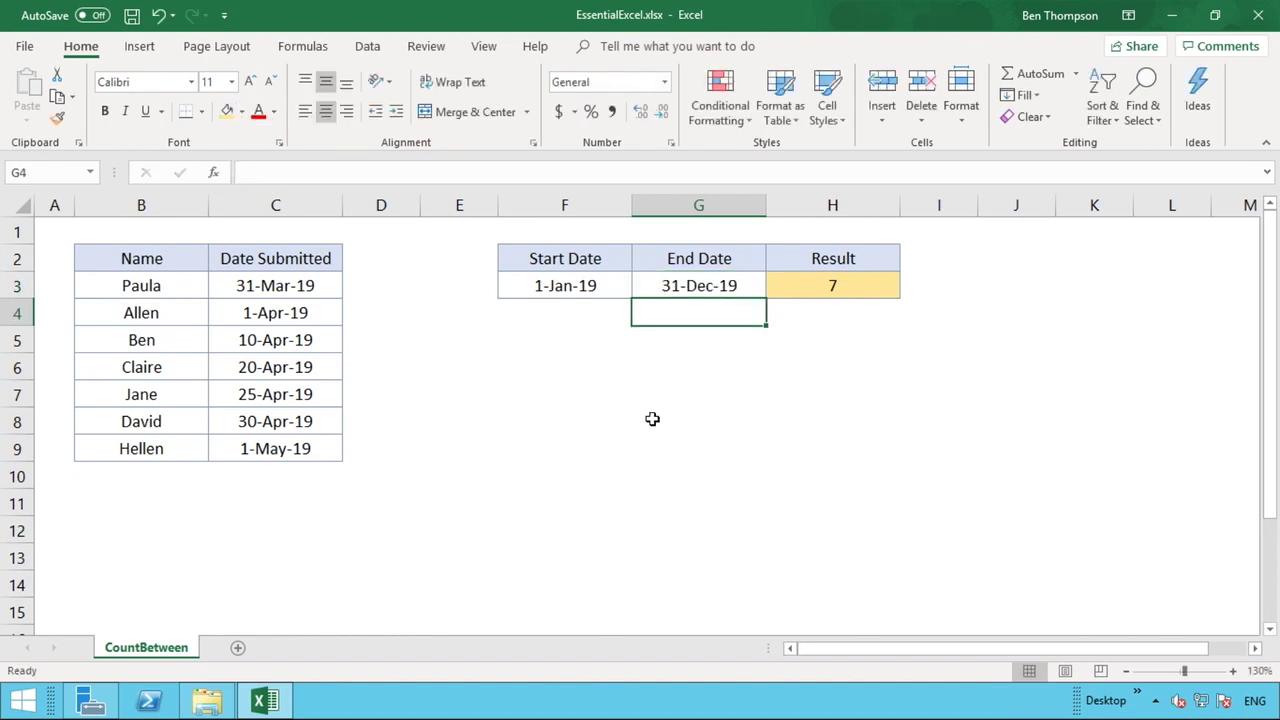
{"action": "left_click", "coordinate": [569, 287]}
{"action": "left_click", "coordinate": [718, 286]}
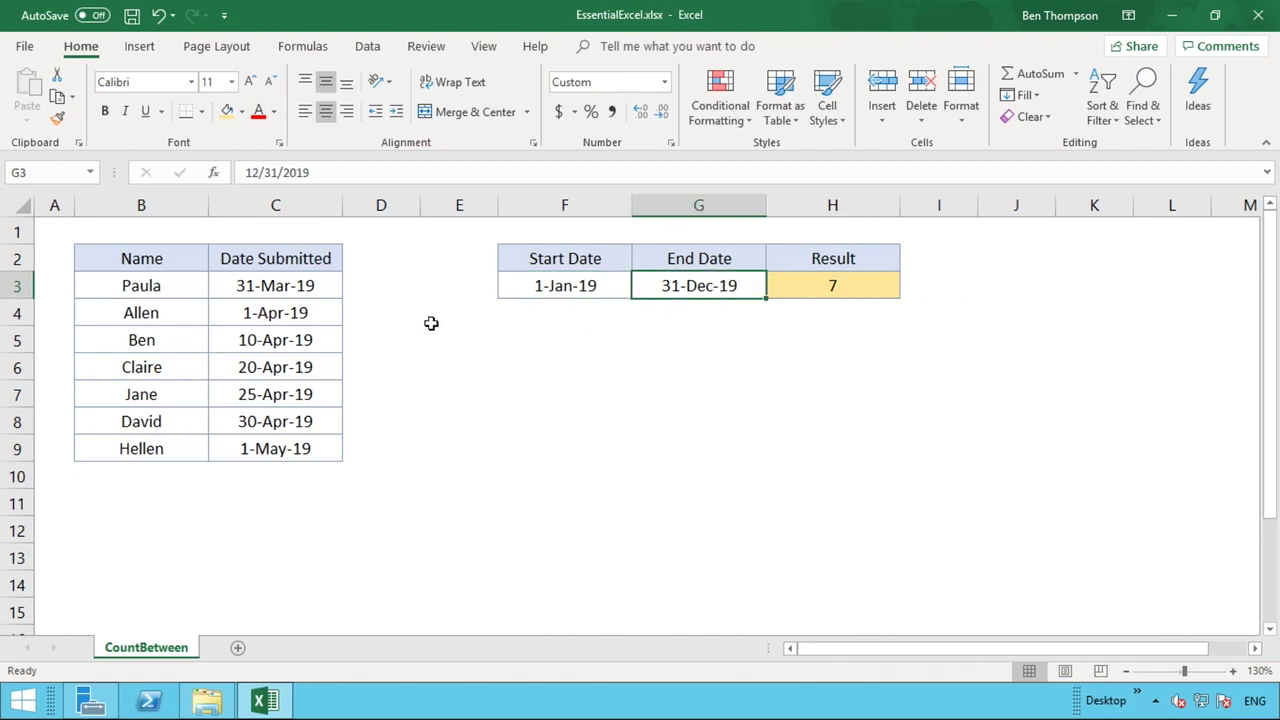
Confirm C3:C9 holds 7 submission dates, then select H3 to inspect its COUNTIFS formula.
{"action": "left_click_drag", "start_coordinate": [330, 291], "coordinate": [323, 443]}
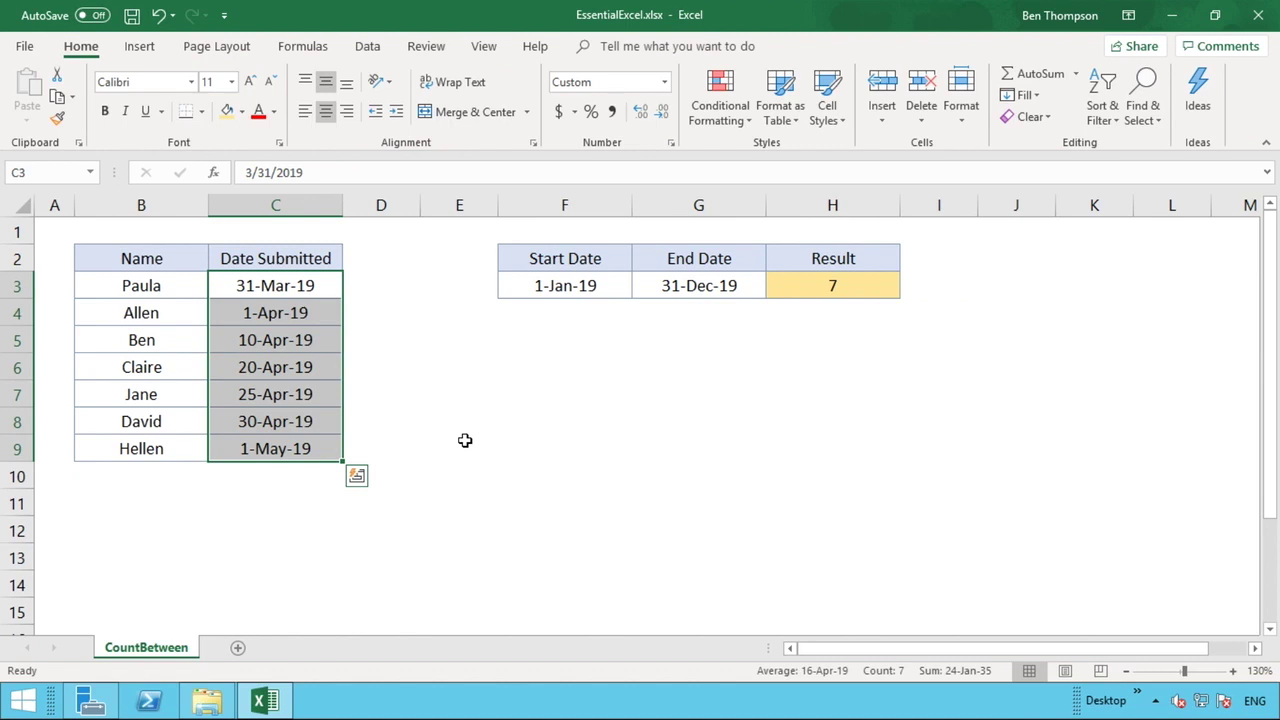
{"action": "left_click", "coordinate": [691, 396]}
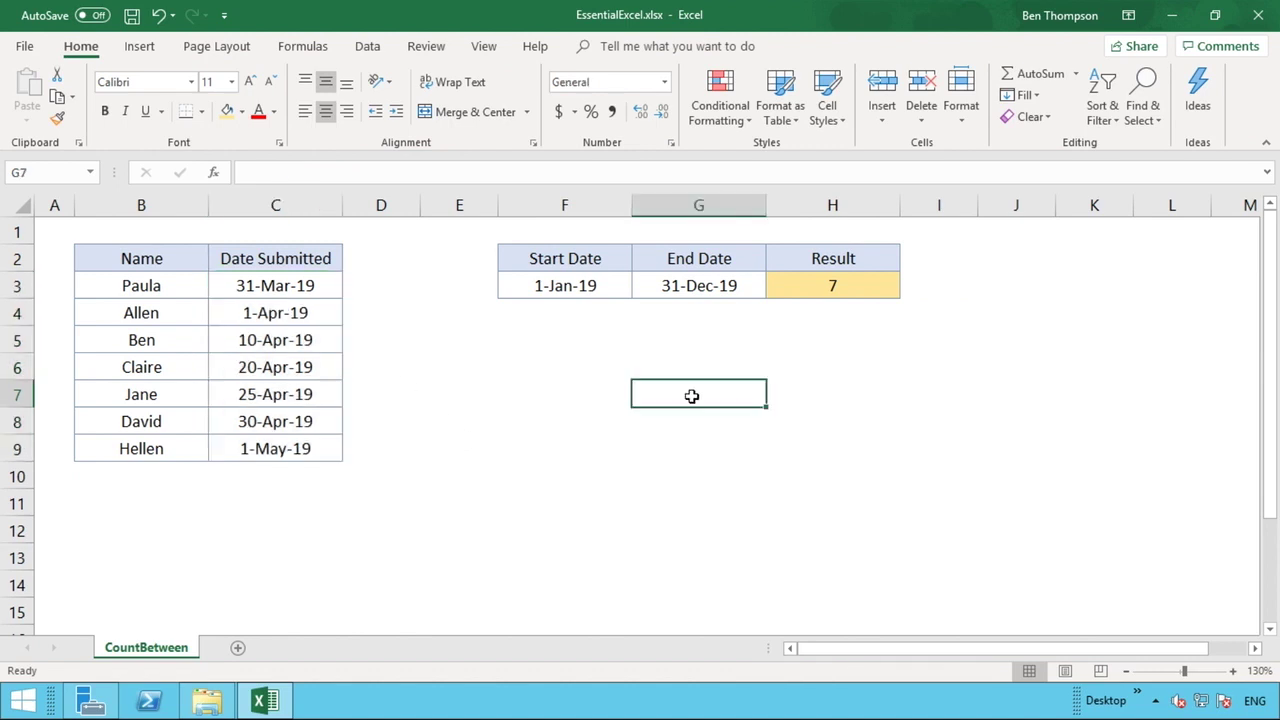
{"action": "left_click", "coordinate": [829, 294]}
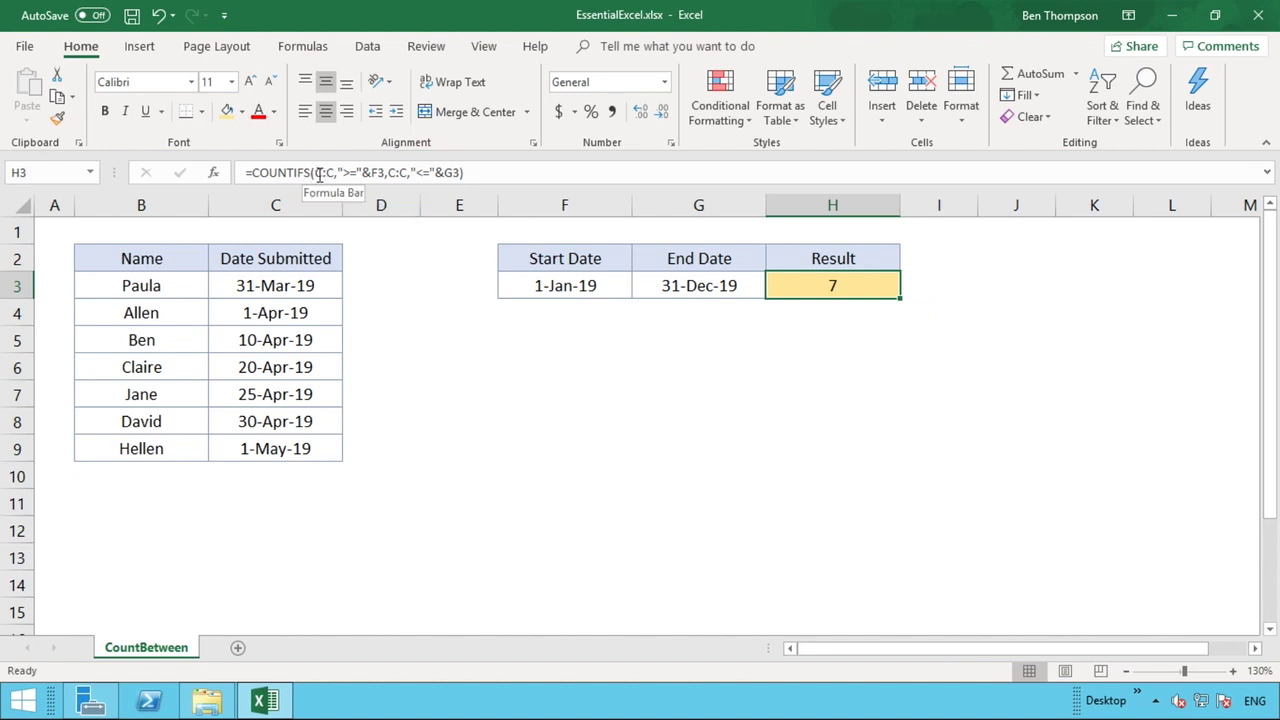
{"action": "left_click", "coordinate": [384, 172]}
{"action": "left_click_drag", "start_coordinate": [384, 172], "coordinate": [312, 172]}
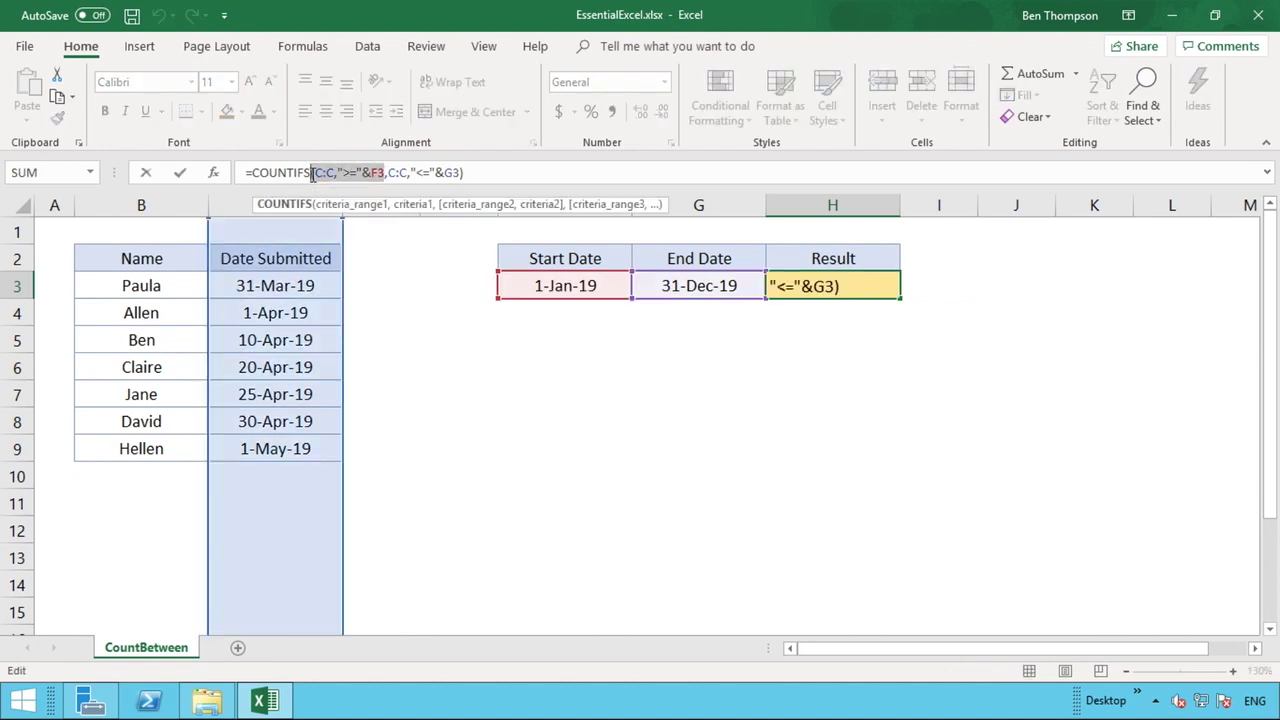
{"action": "left_click", "coordinate": [390, 172]}
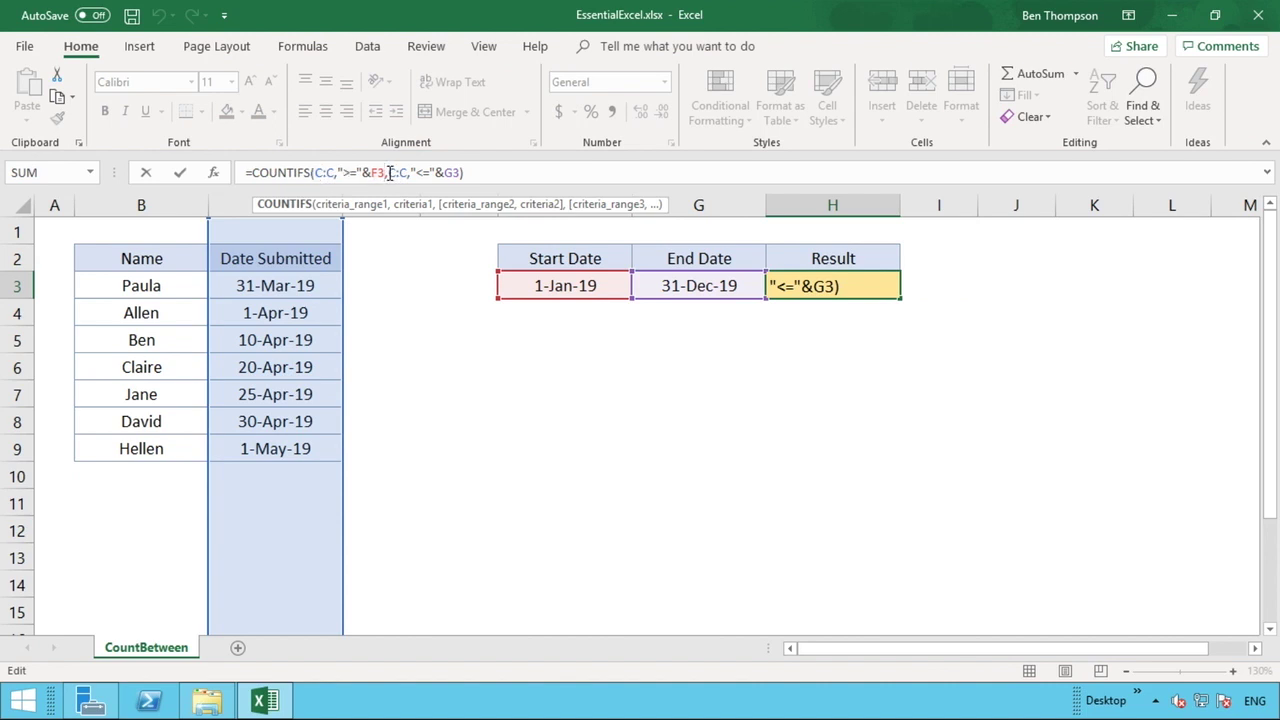
{"action": "left_click_drag", "start_coordinate": [388, 172], "coordinate": [463, 172]}
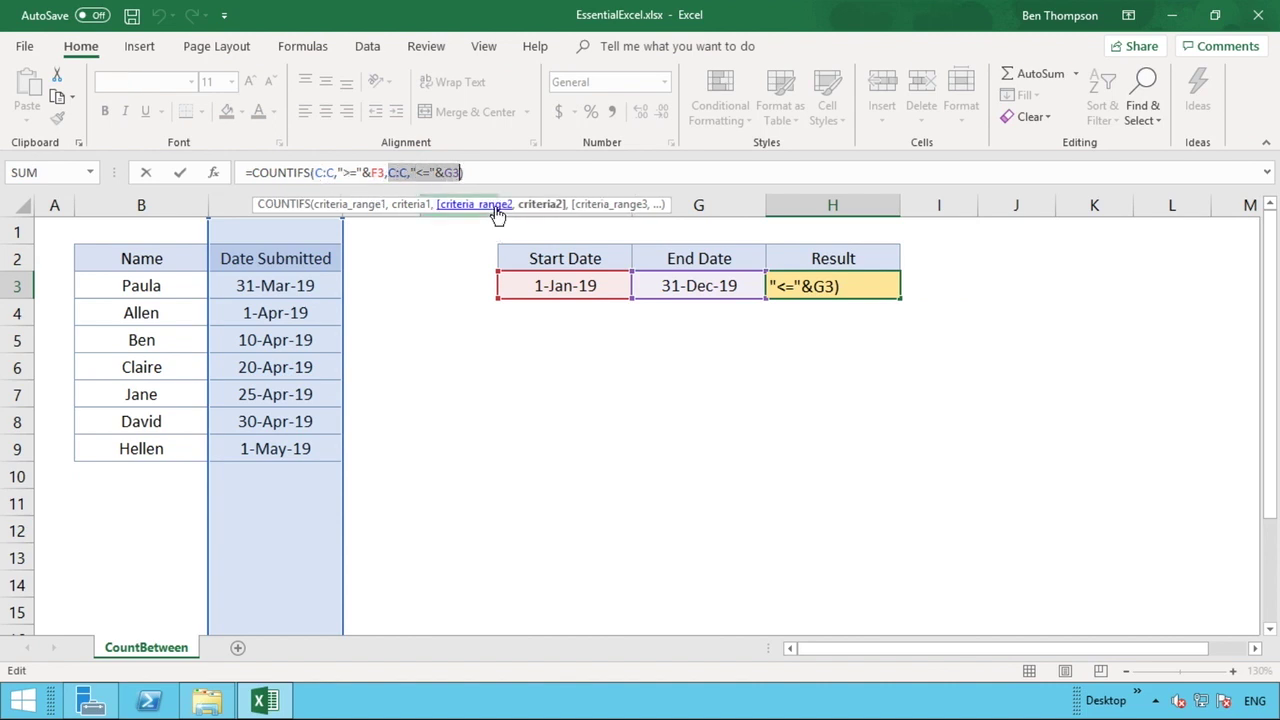
{"action": "left_click", "coordinate": [496, 173]}
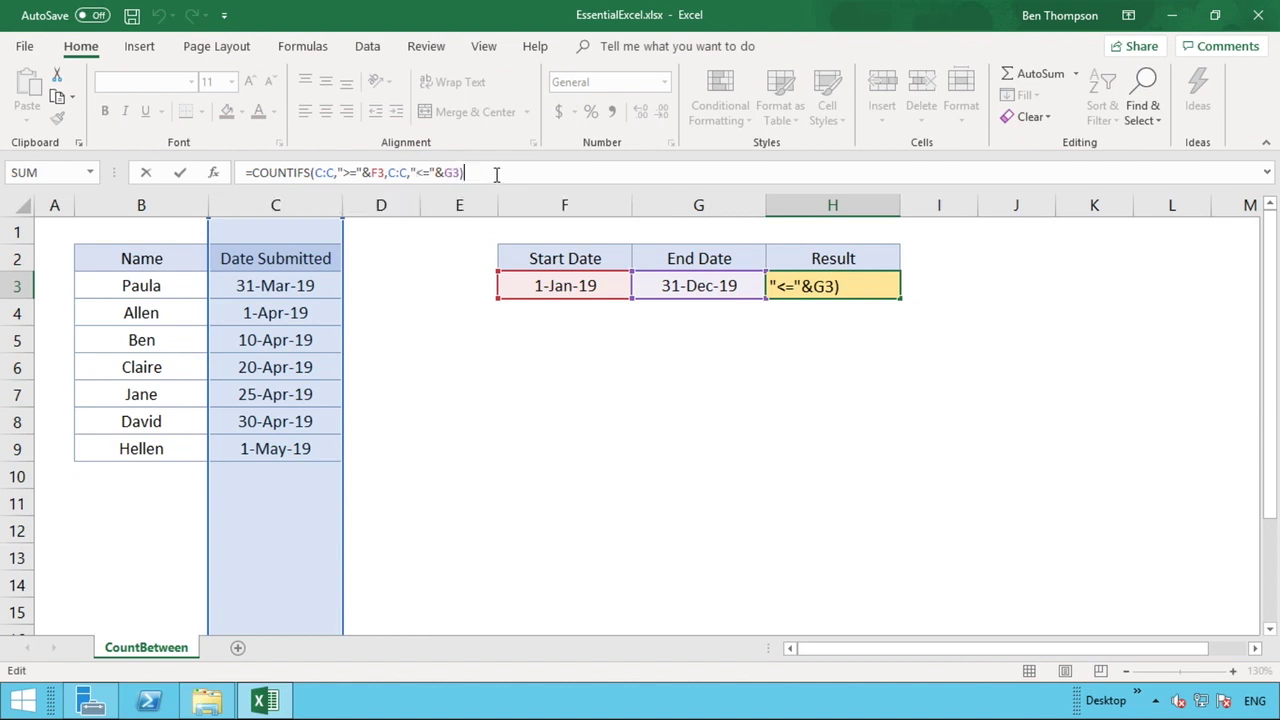